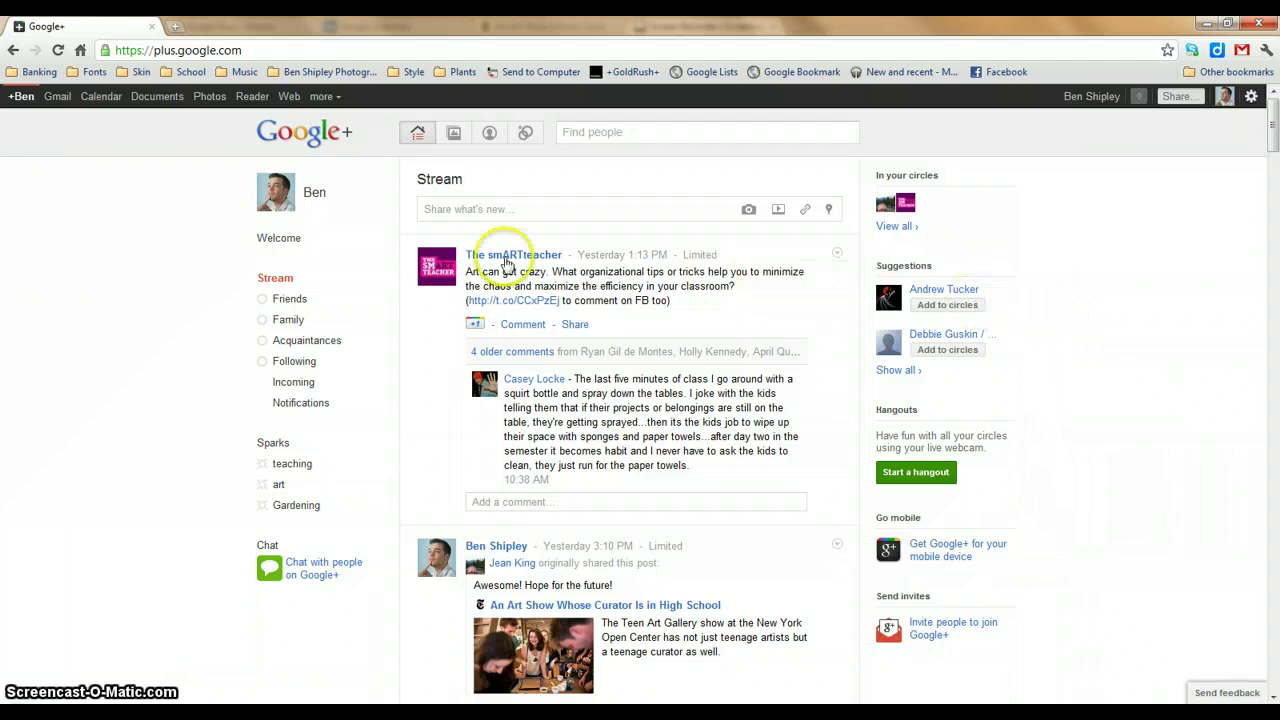
# Examine the About, Photos, Videos and +1's sections of your own Google+ profile
pyautogui.click(313, 195)
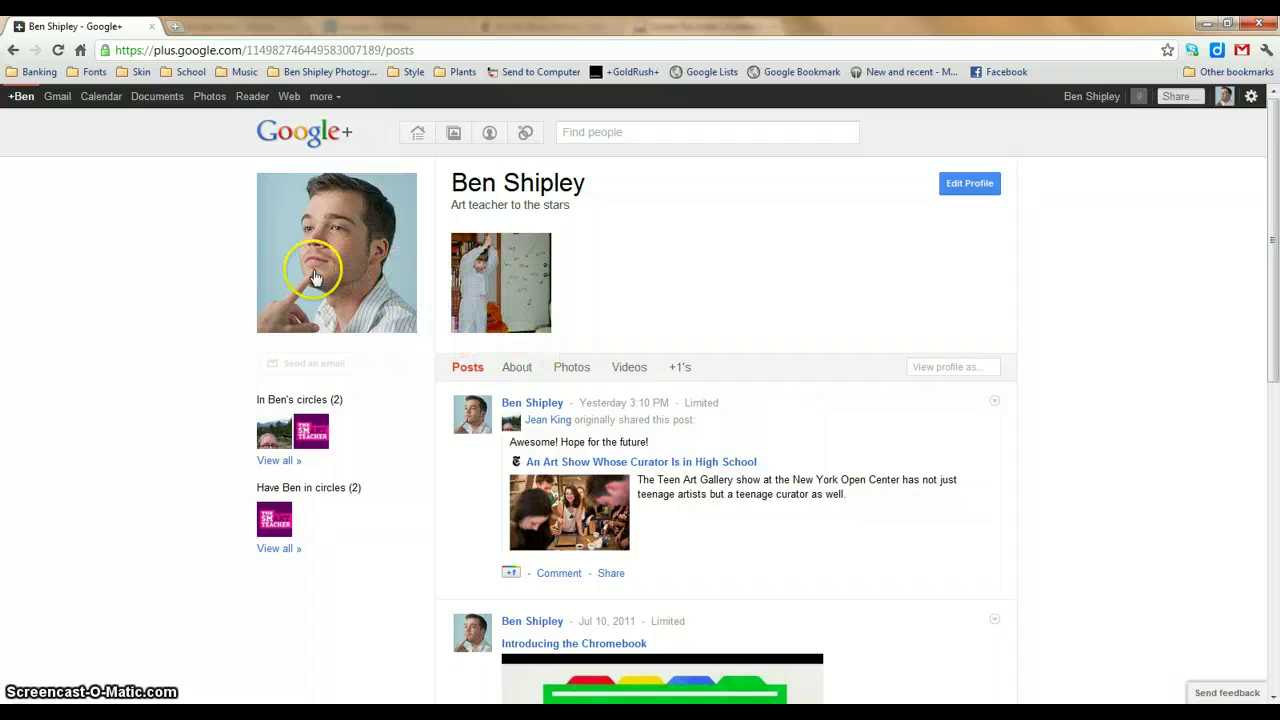
pyautogui.click(516, 370)
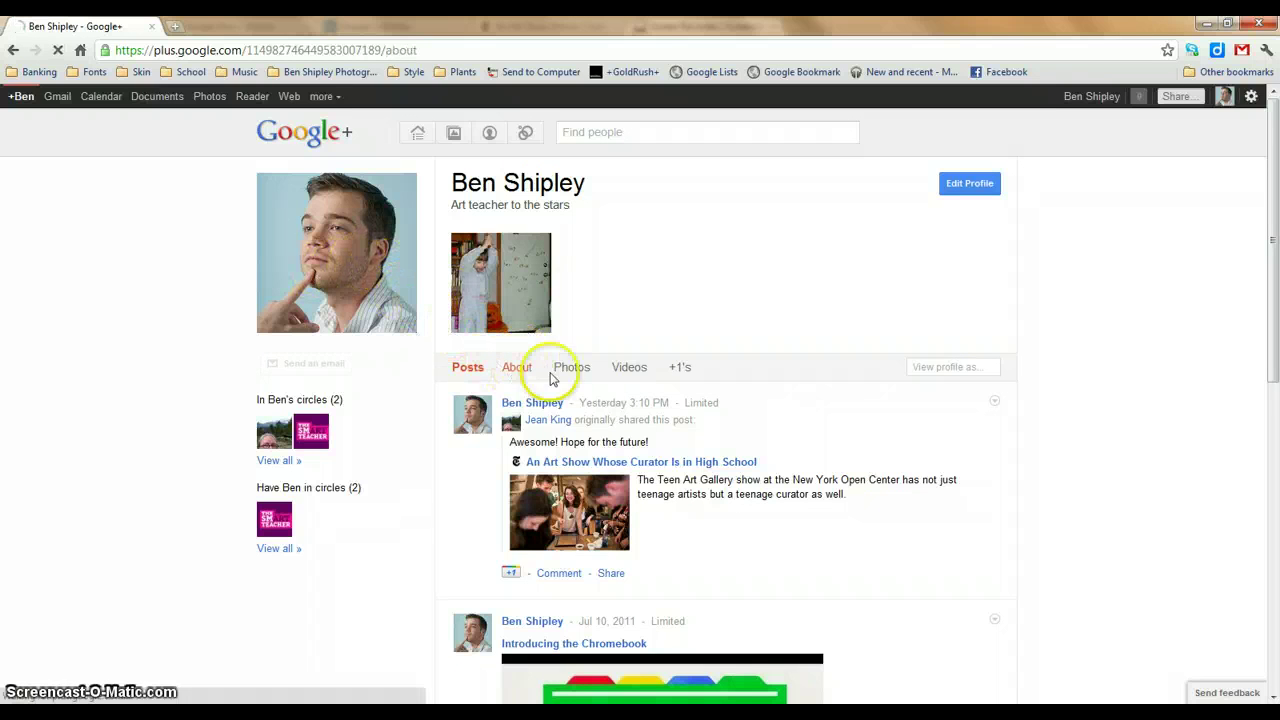
pyautogui.click(575, 371)
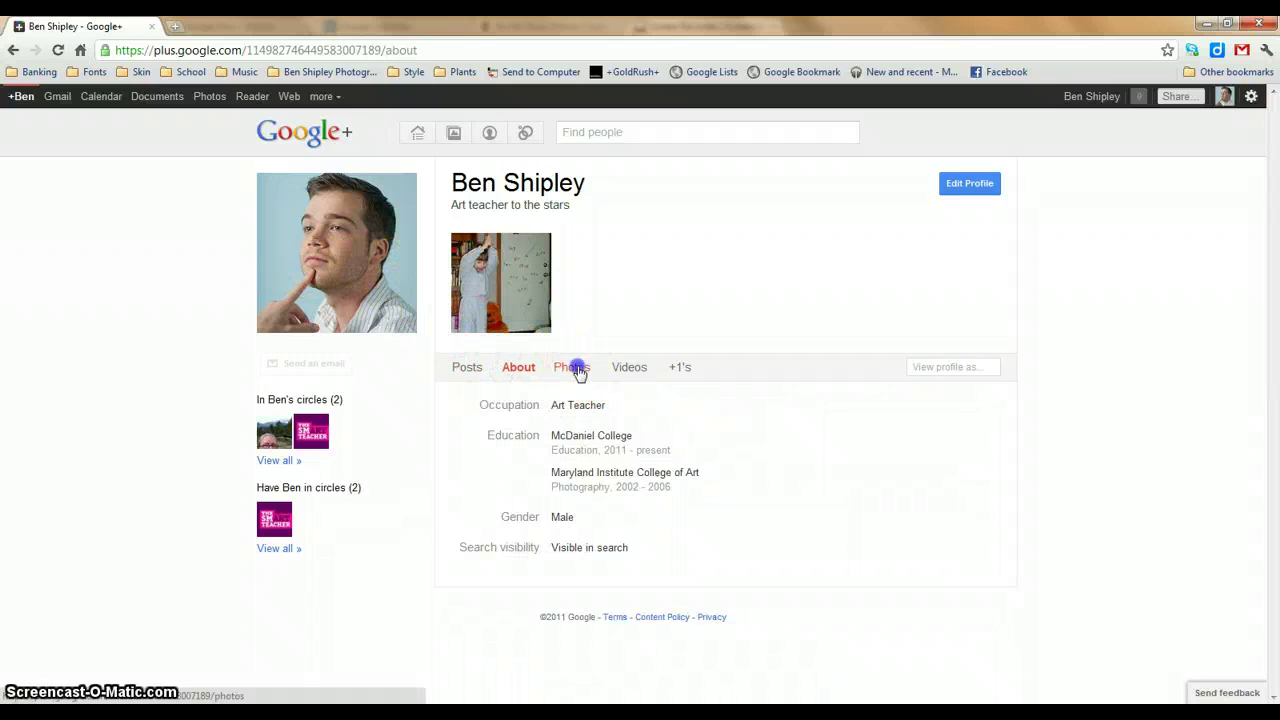
pyautogui.click(638, 375)
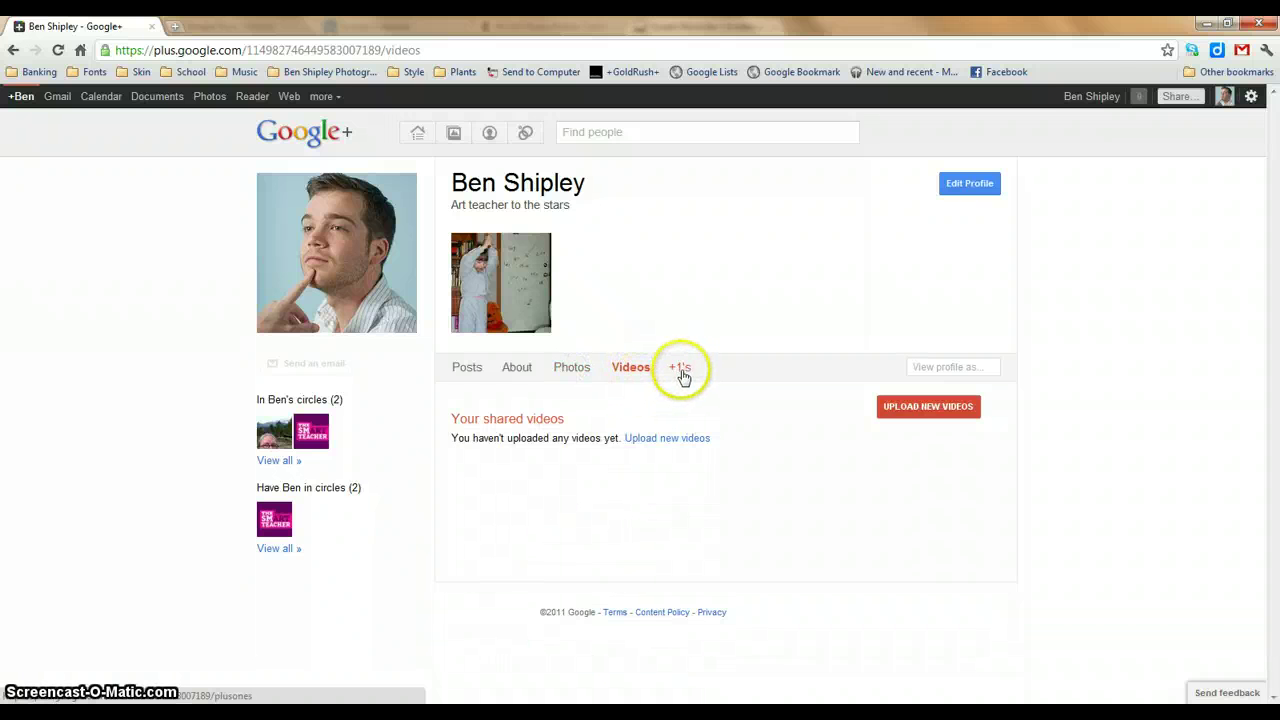
pyautogui.click(683, 377)
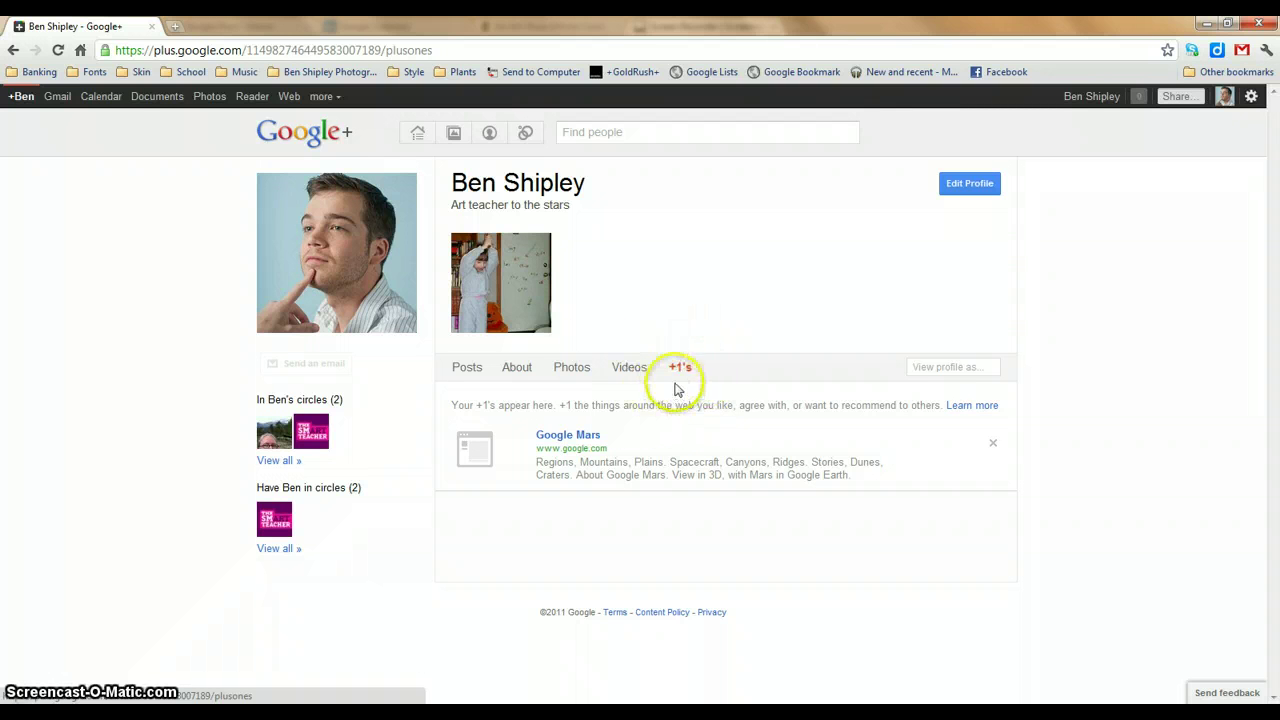
# Reopen the recently closed "apartheid in art" search in a new tab and +1 the "Post-Apartheid Art « AFRICA IS A COUNTRY" result
pyautogui.click(174, 27)
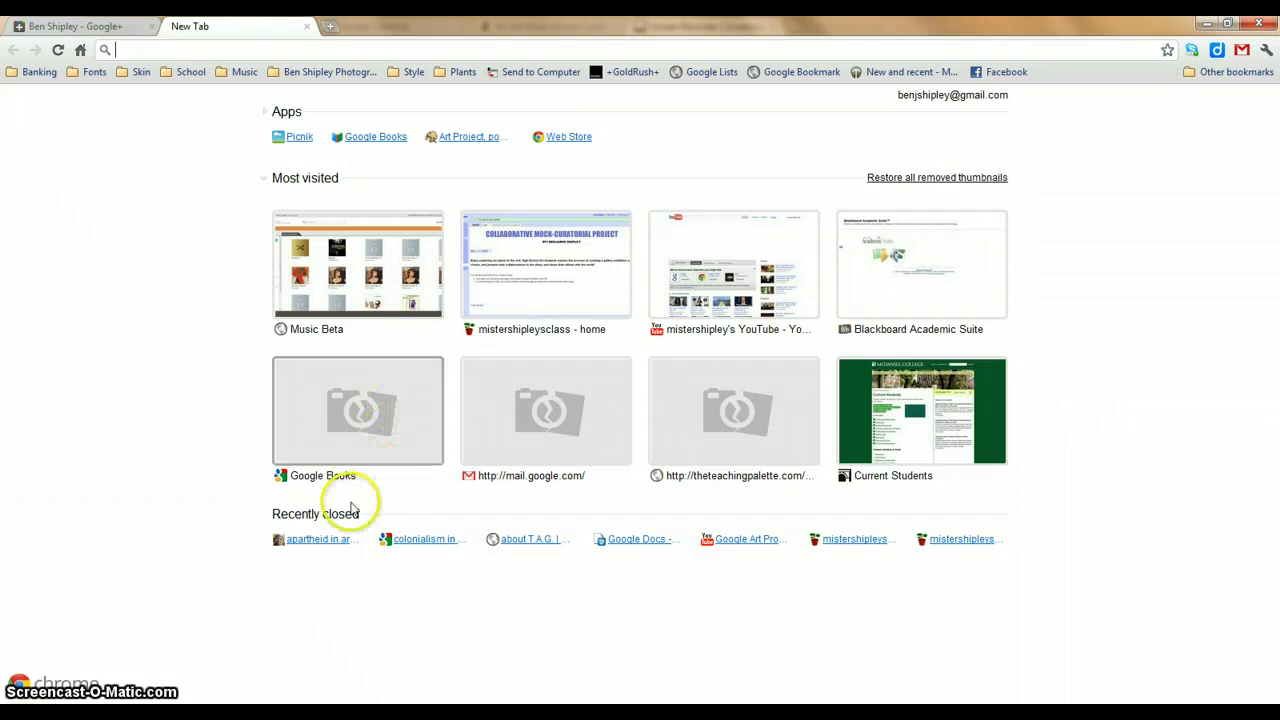
pyautogui.click(325, 539)
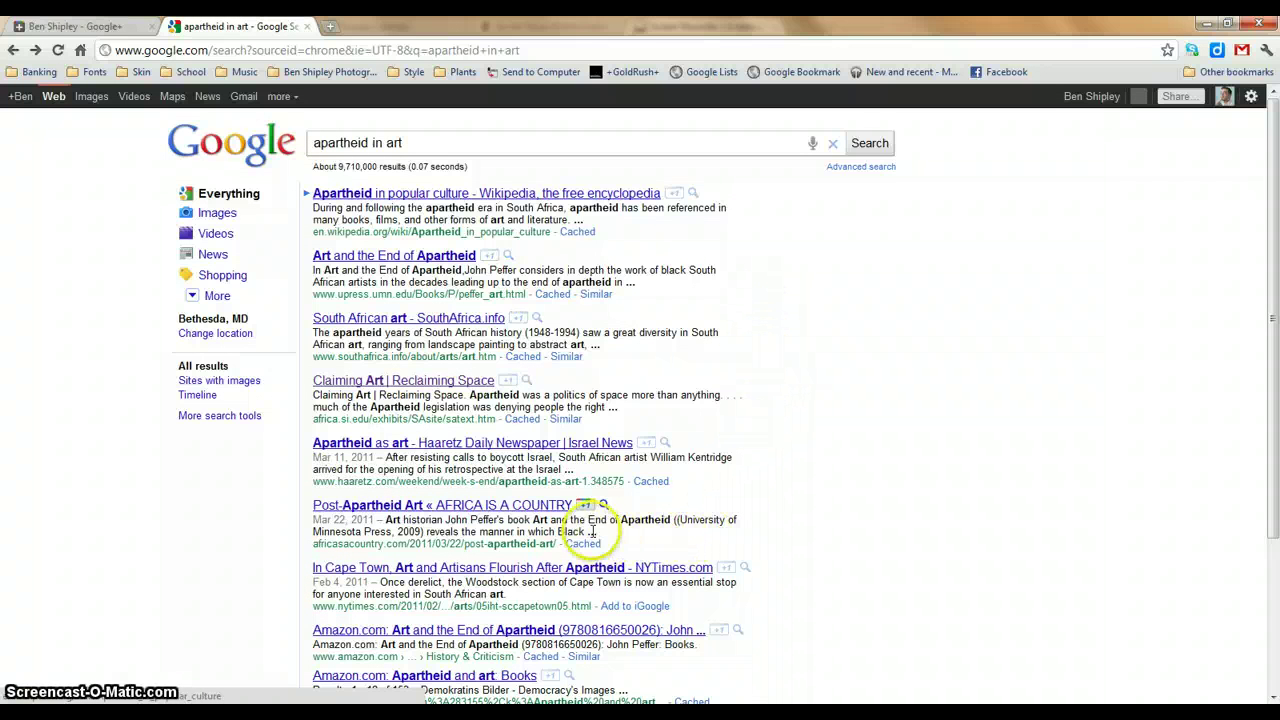
pyautogui.click(585, 505)
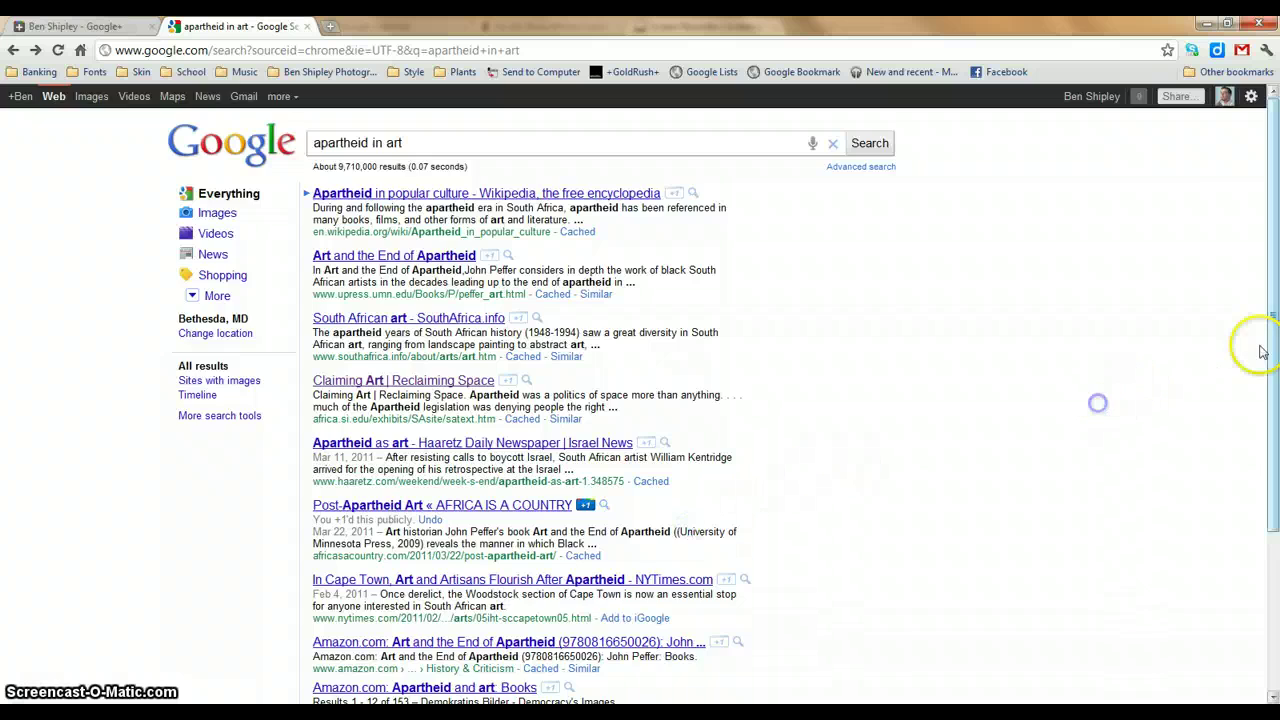
# Open the Haaretz article "Apartheid as art" from the search results and copy its web address
pyautogui.moveTo(1272, 345); pyautogui.dragTo(1273, 497)
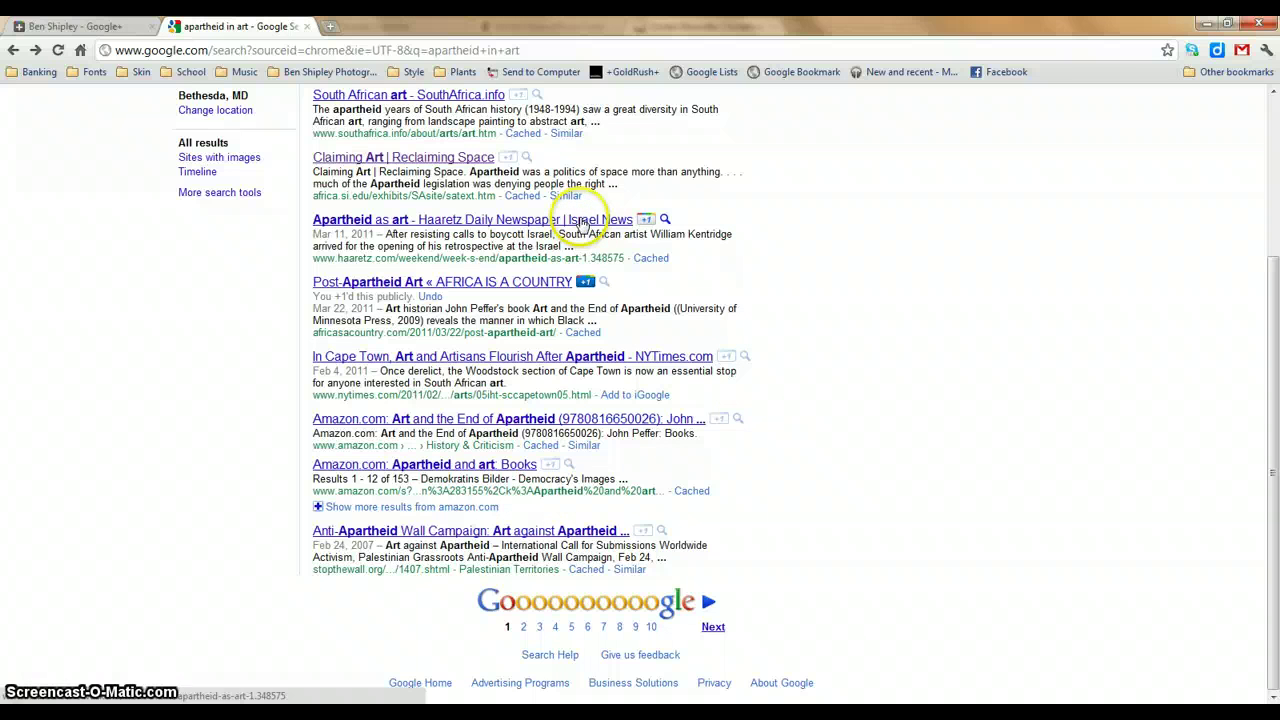
pyautogui.click(580, 222)
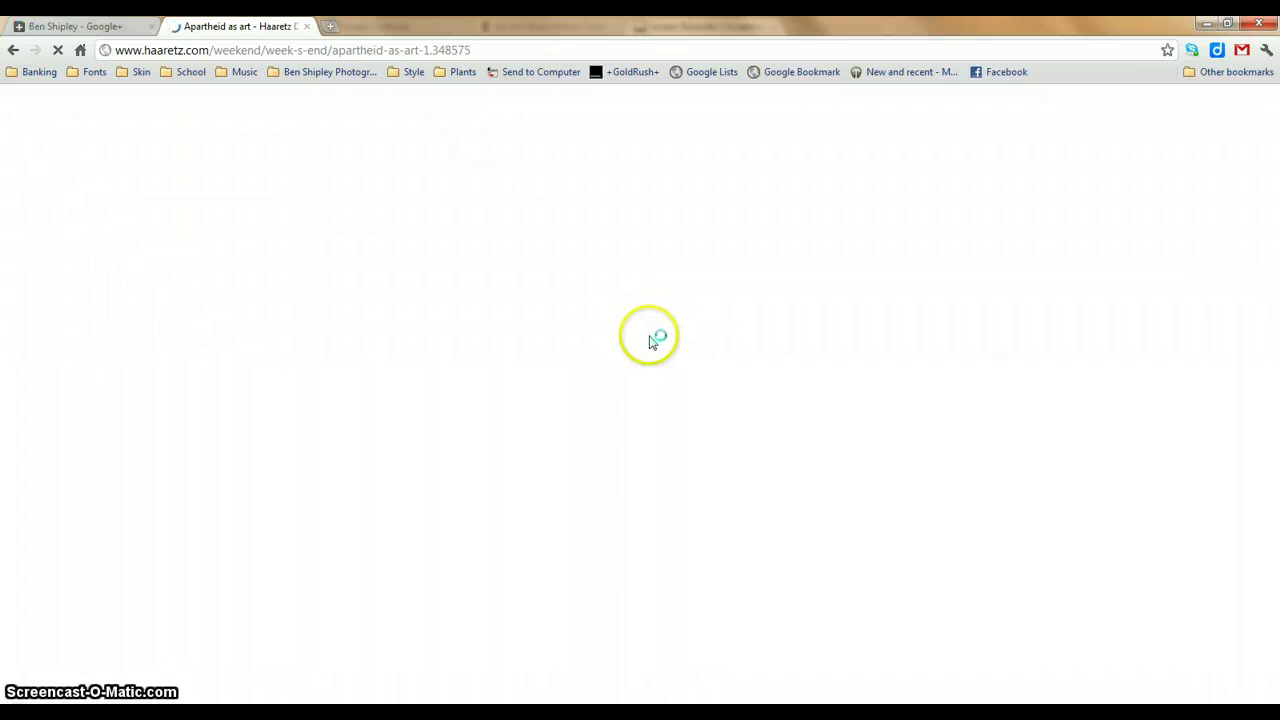
pyautogui.scroll(-1, 1272, 155)
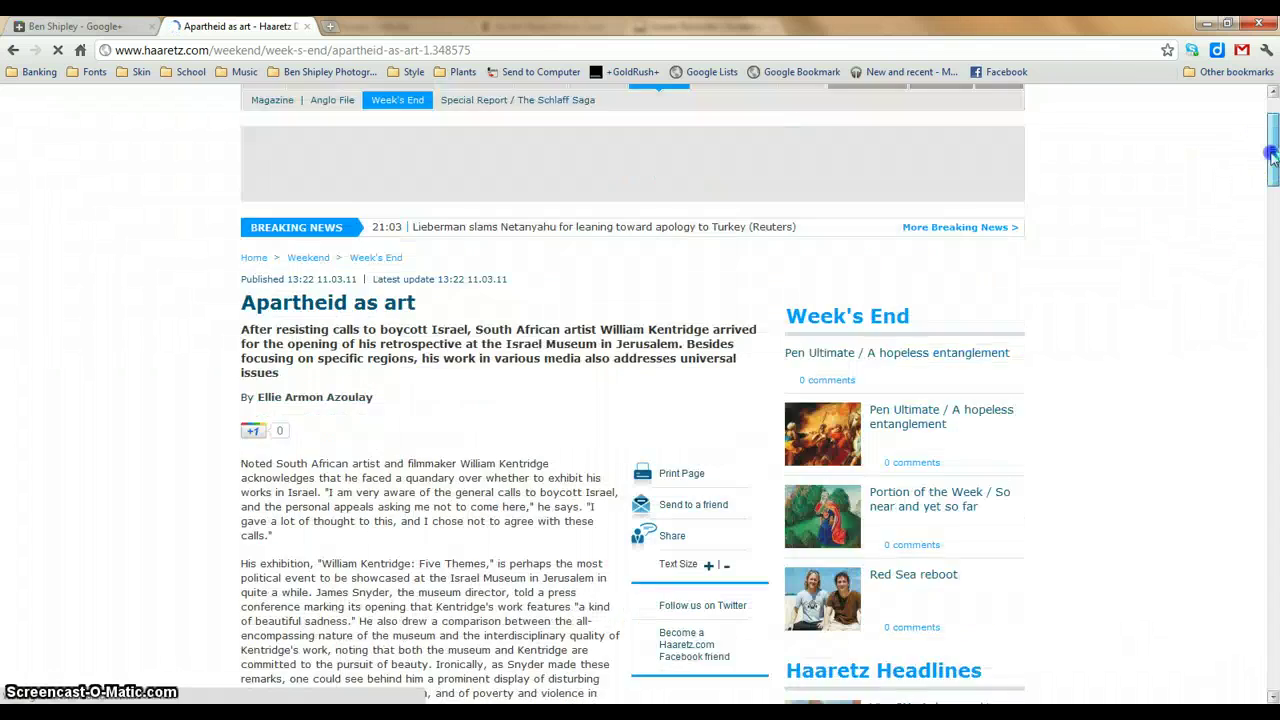
pyautogui.moveTo(1272, 155)
pyautogui.mouseDown()
pyautogui.moveTo(1260, 577)
pyautogui.moveTo(1266, 135)
pyautogui.mouseUp()
pyautogui.click(286, 49)
pyautogui.hotkey('ctrl', 'c')
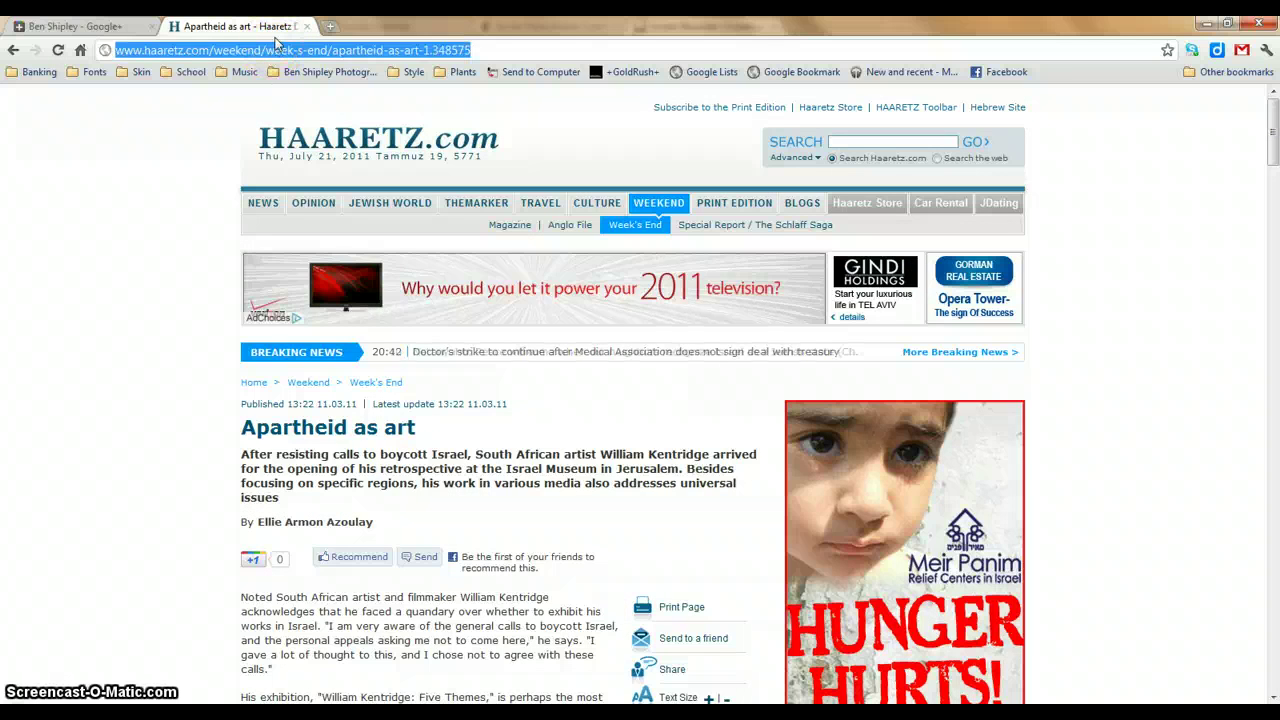
# Return to the Google+ stream and try to attach the copied Haaretz article link to a new post
pyautogui.click(80, 26)
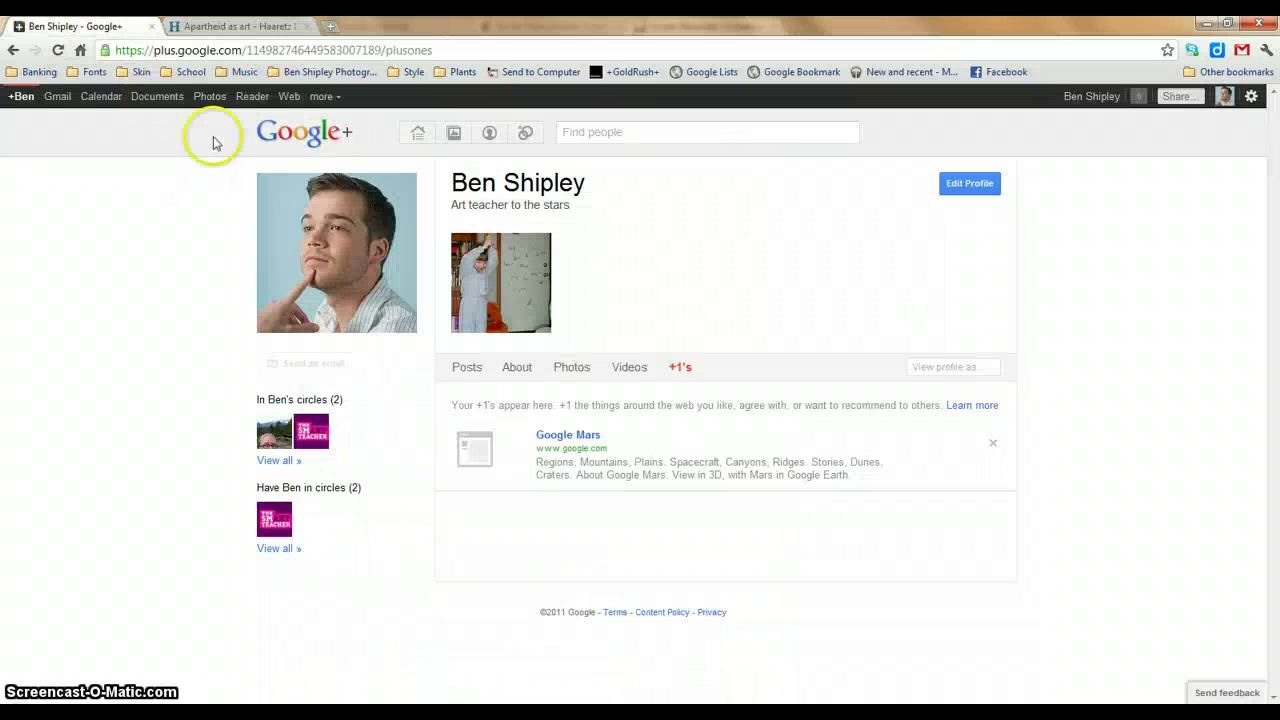
pyautogui.click(335, 138)
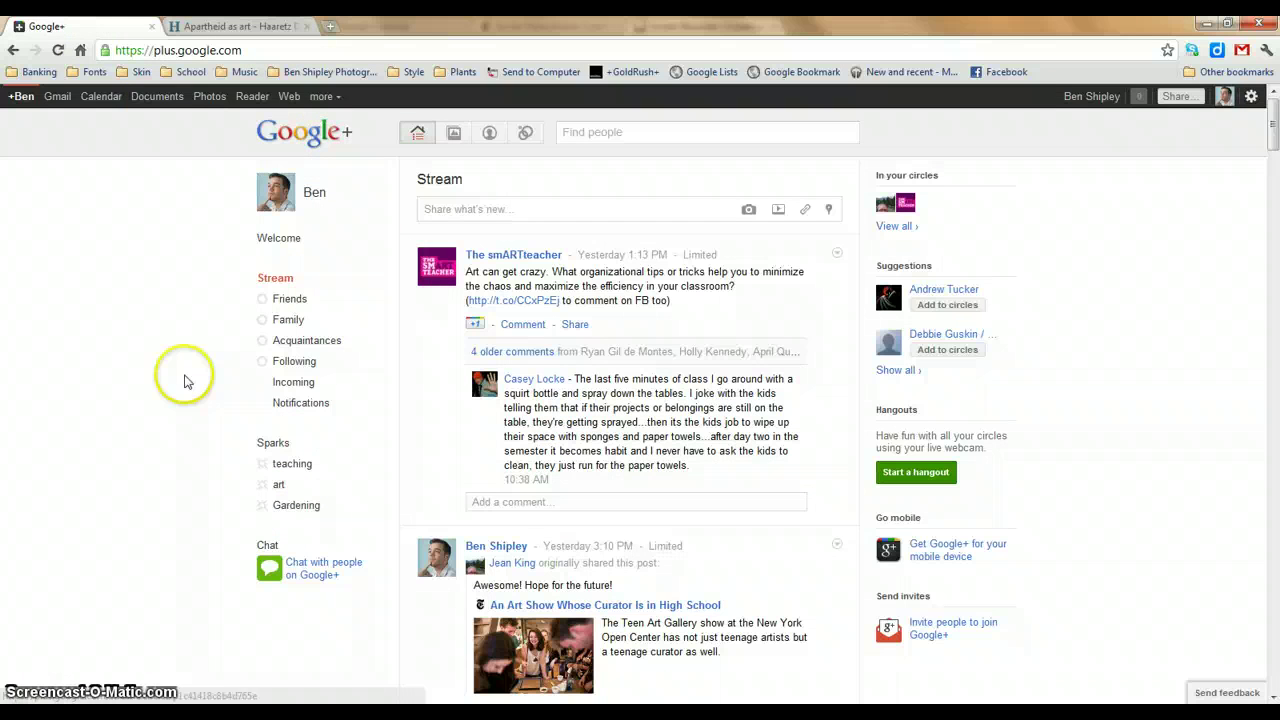
pyautogui.click(484, 207)
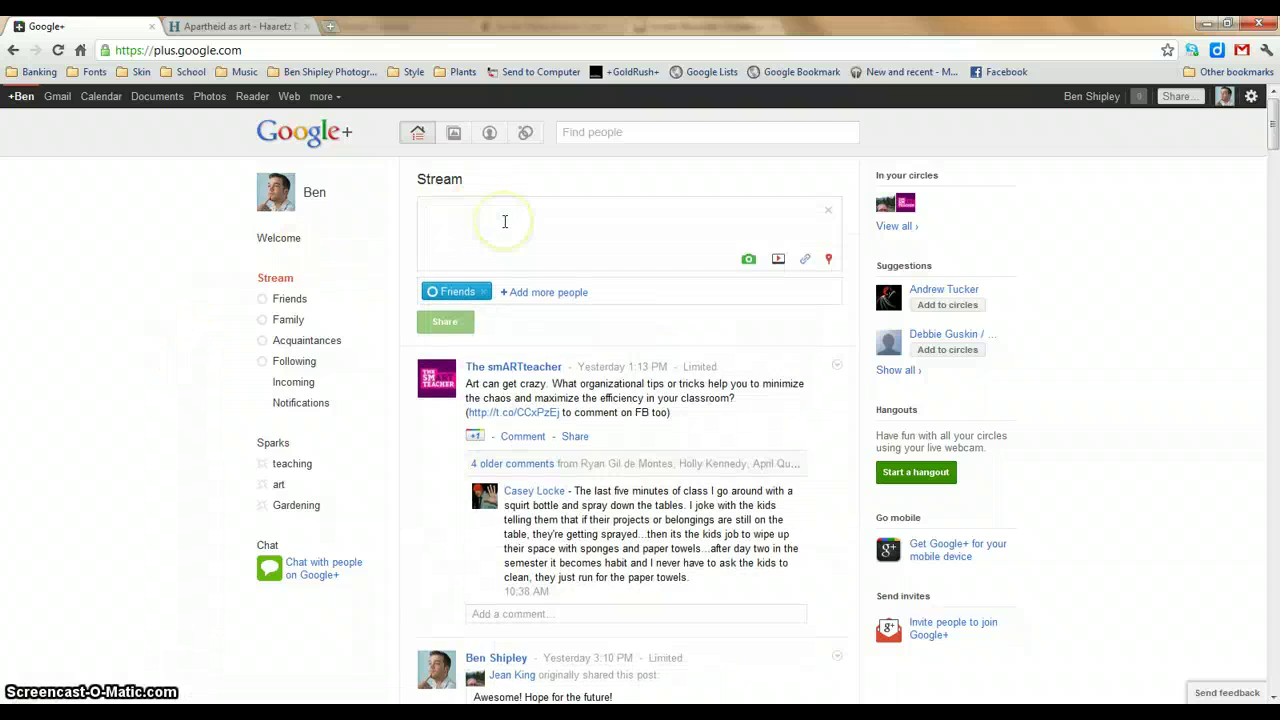
pyautogui.hotkey('ctrl', 'v')
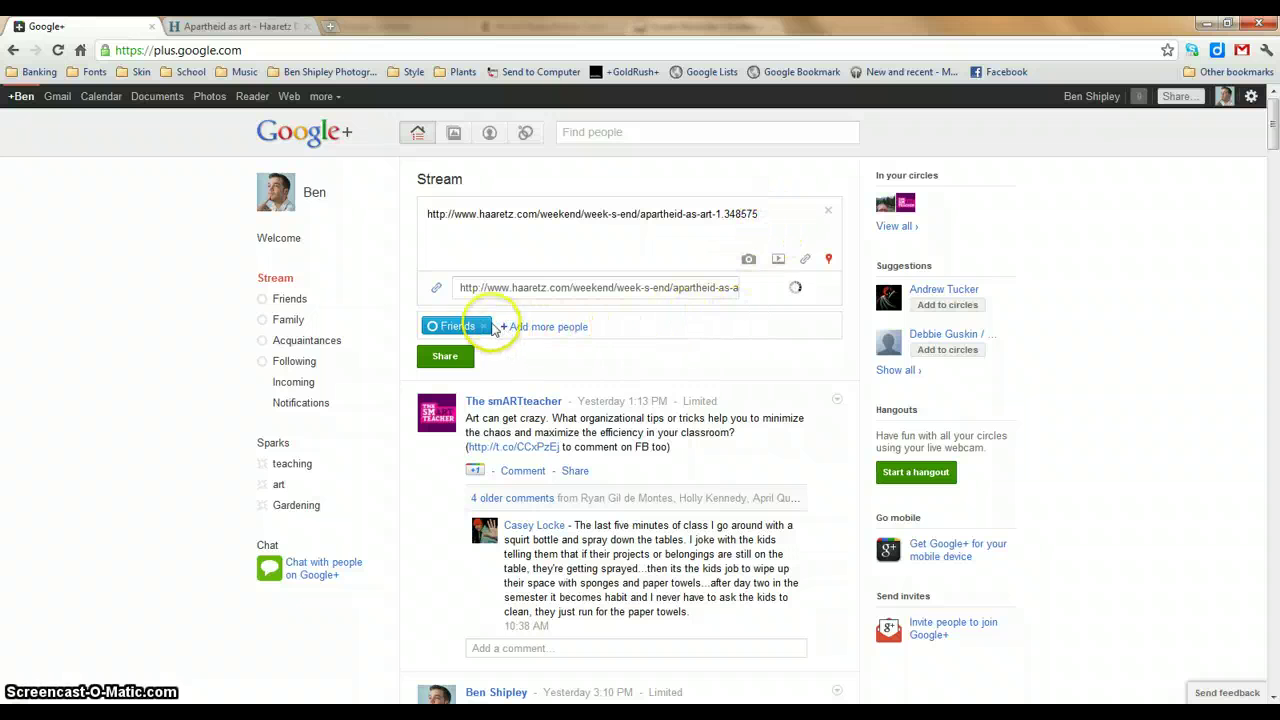
pyautogui.moveTo(486, 330)
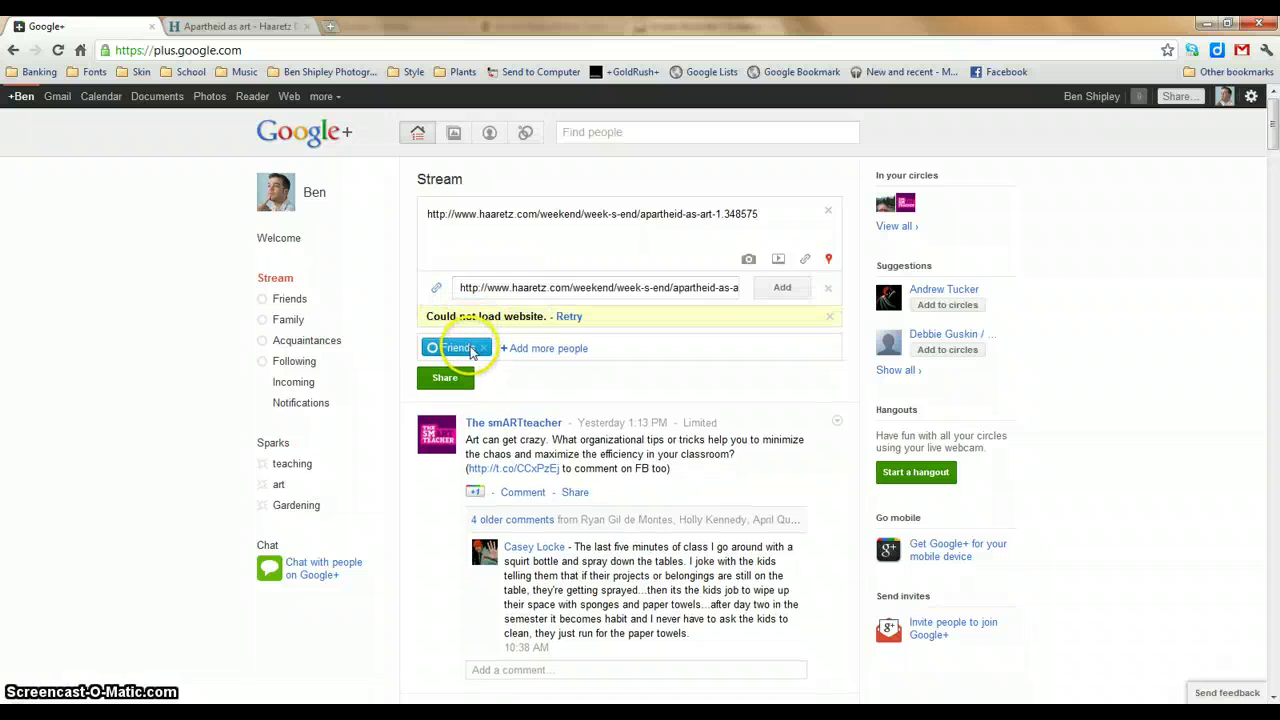
pyautogui.click(569, 317)
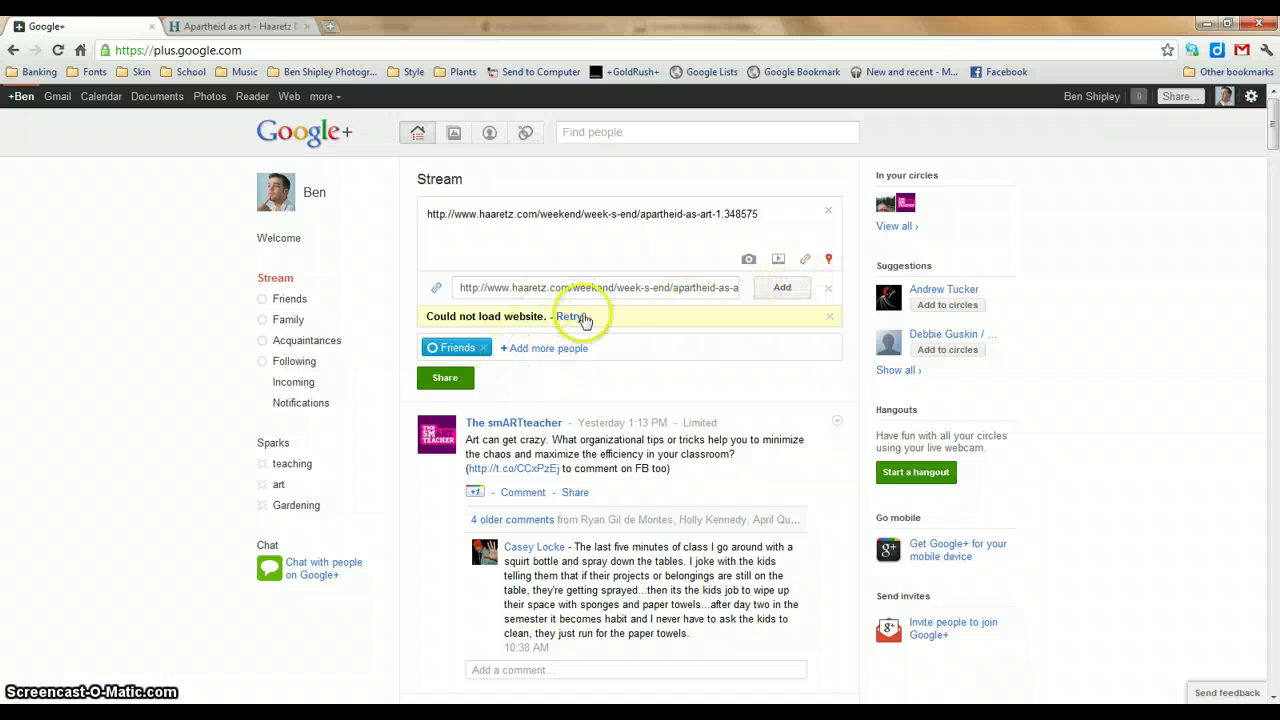
pyautogui.click(780, 288)
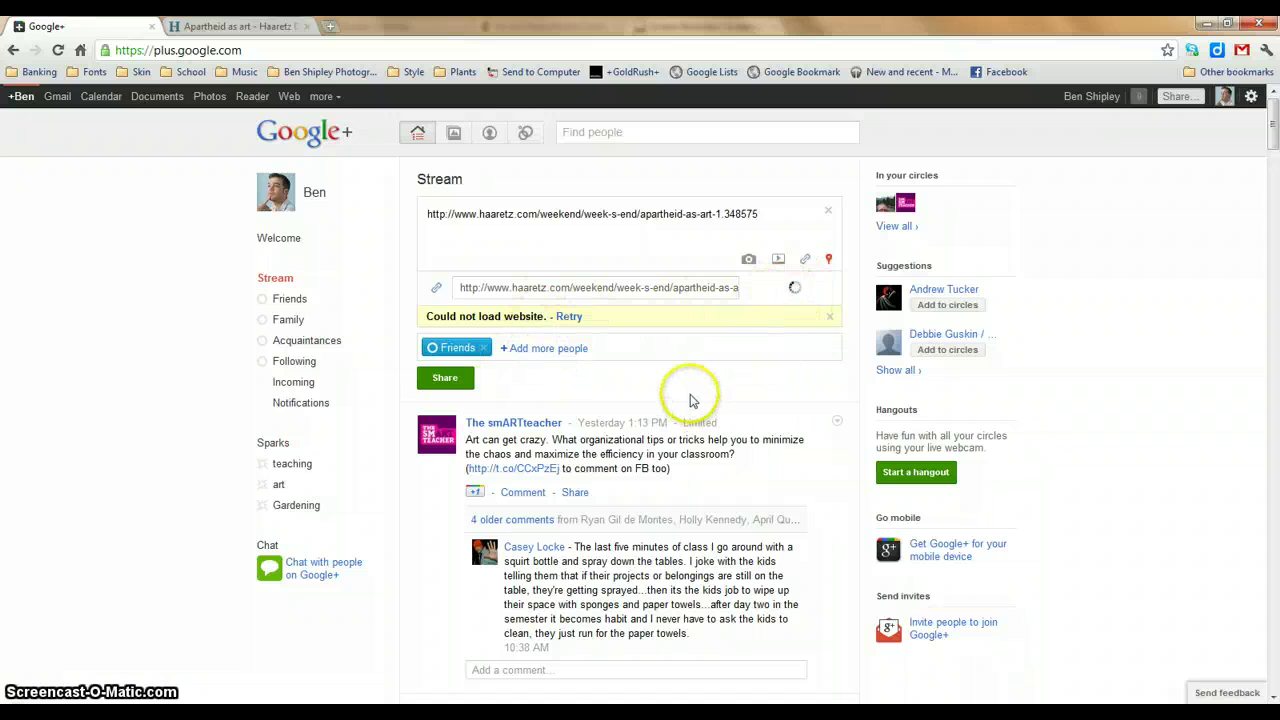
# Create an empty circle named Project and add two of the suggested people to it
pyautogui.click(525, 134)
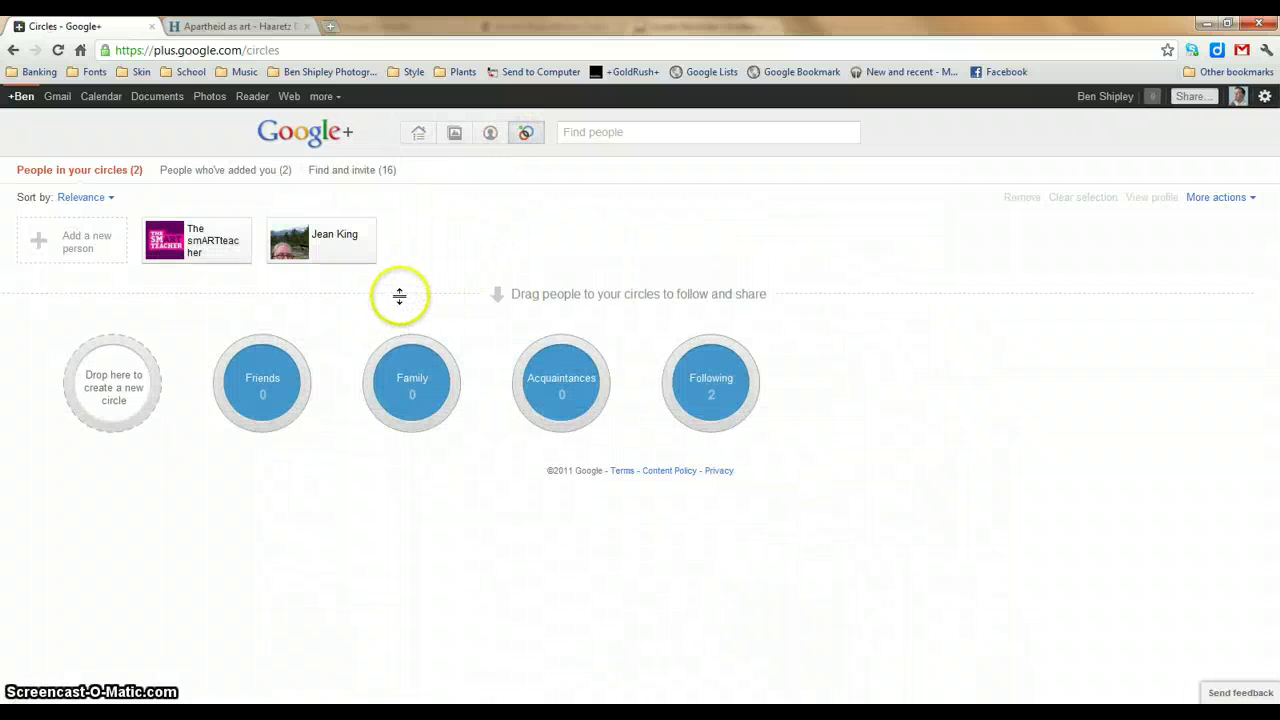
pyautogui.click(340, 171)
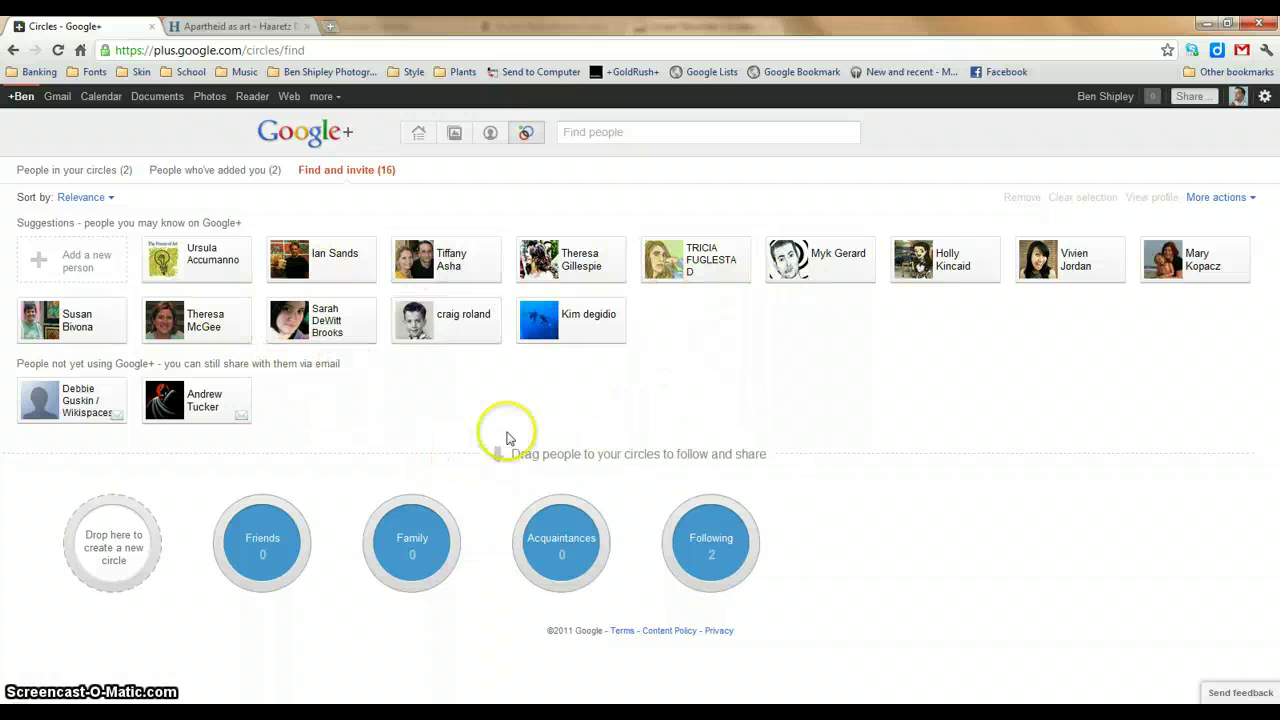
pyautogui.click(114, 548)
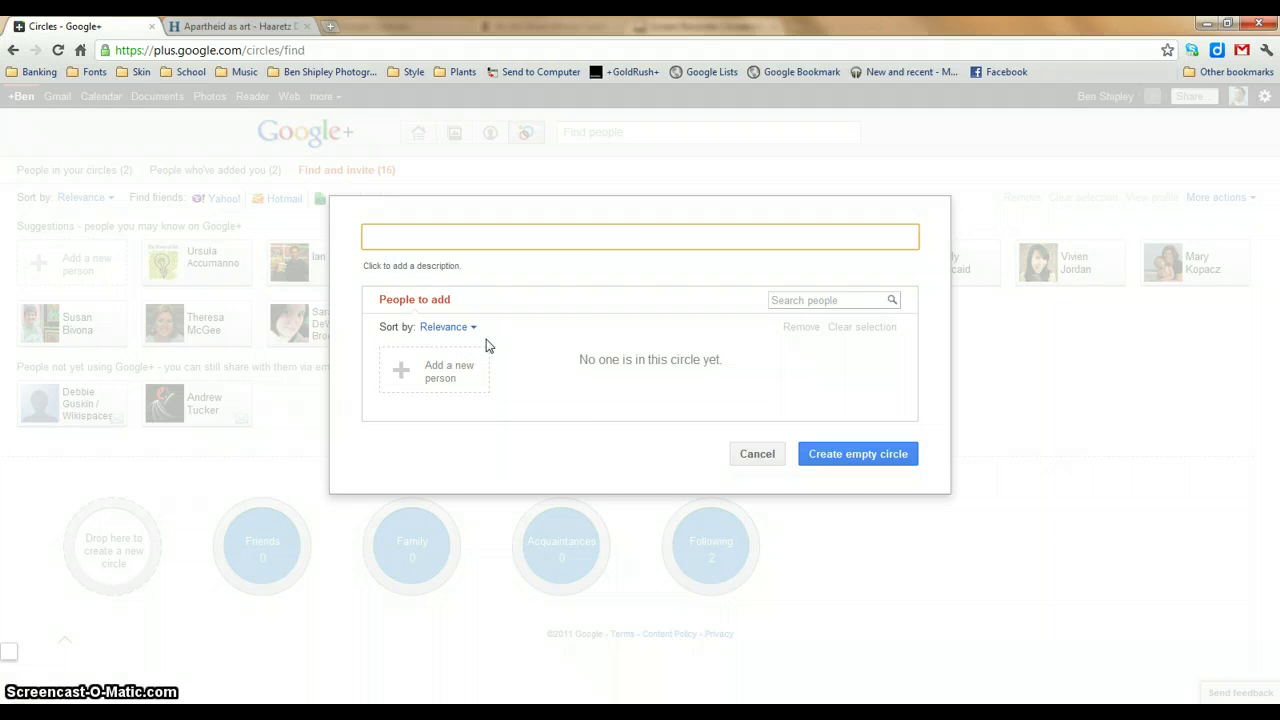
pyautogui.write('Project')
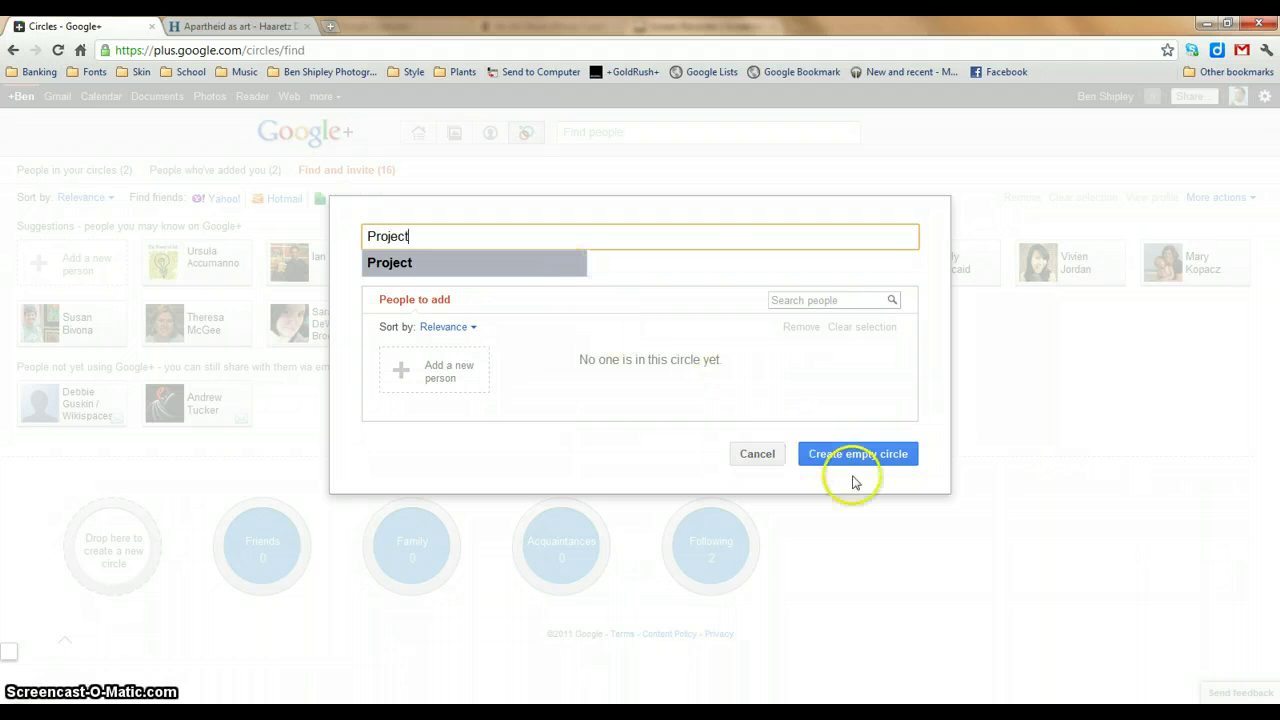
pyautogui.click(870, 458)
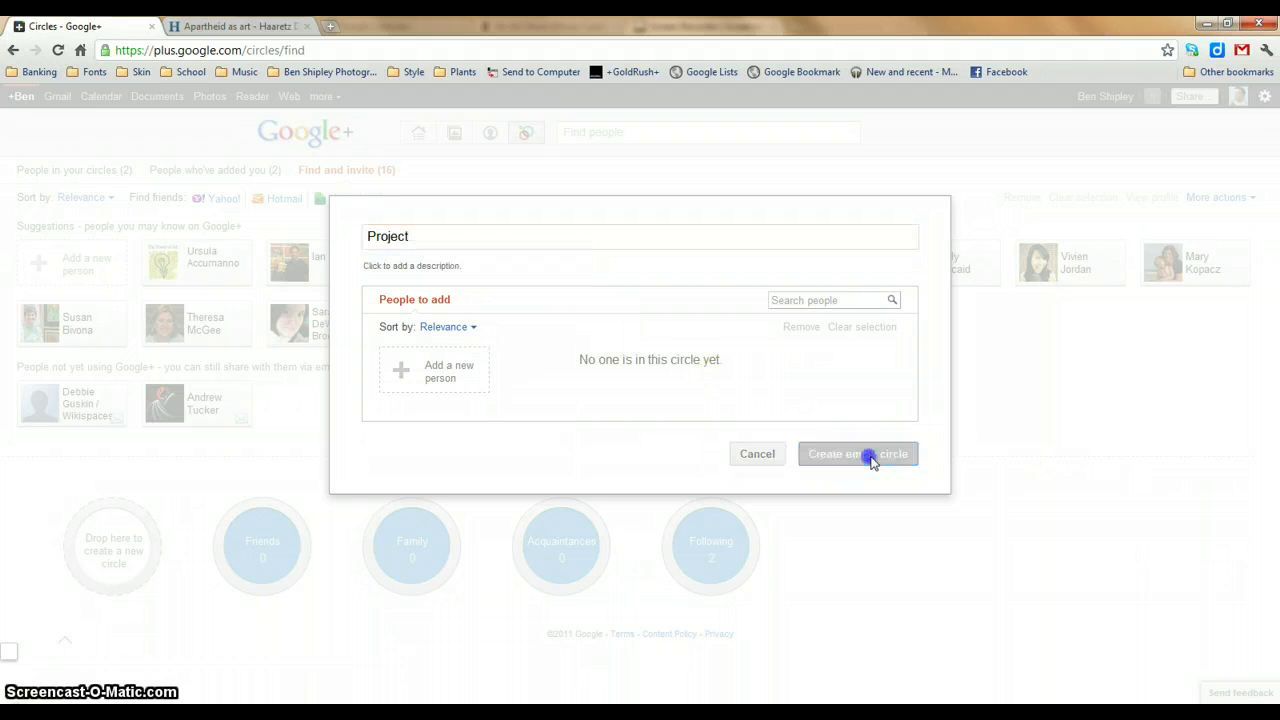
pyautogui.click(855, 456)
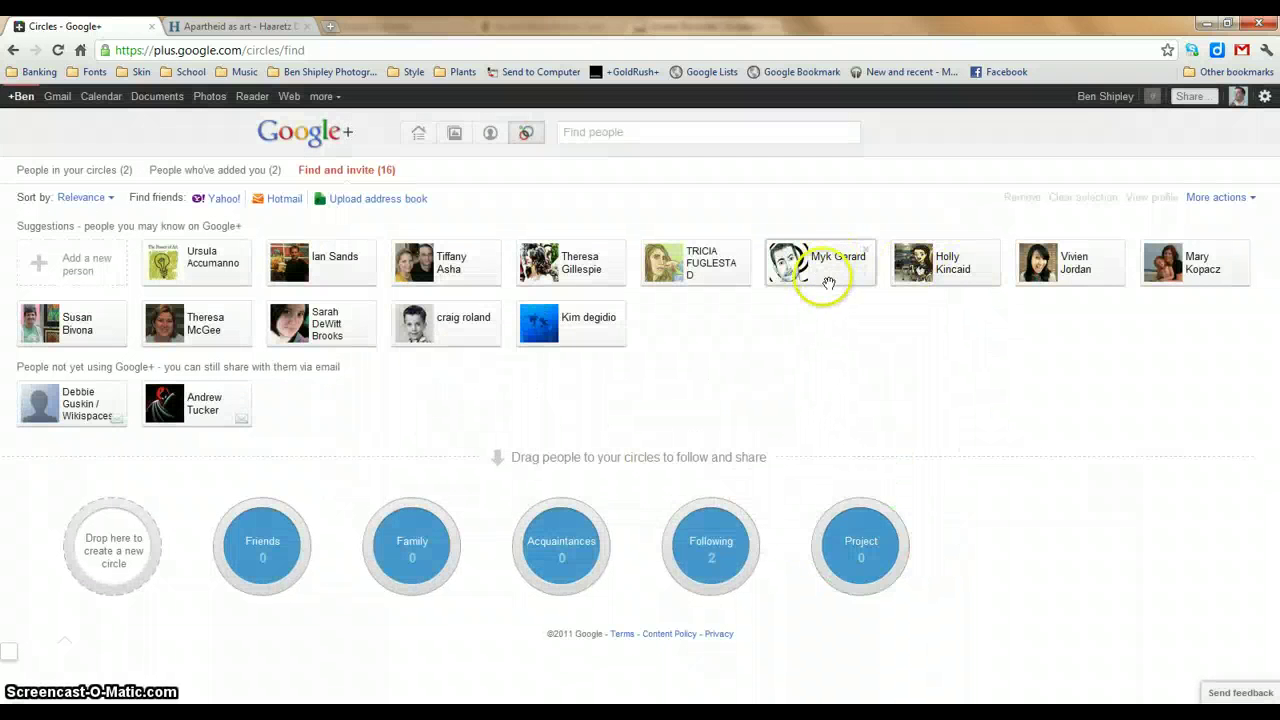
pyautogui.moveTo(827, 263); pyautogui.dragTo(842, 538)
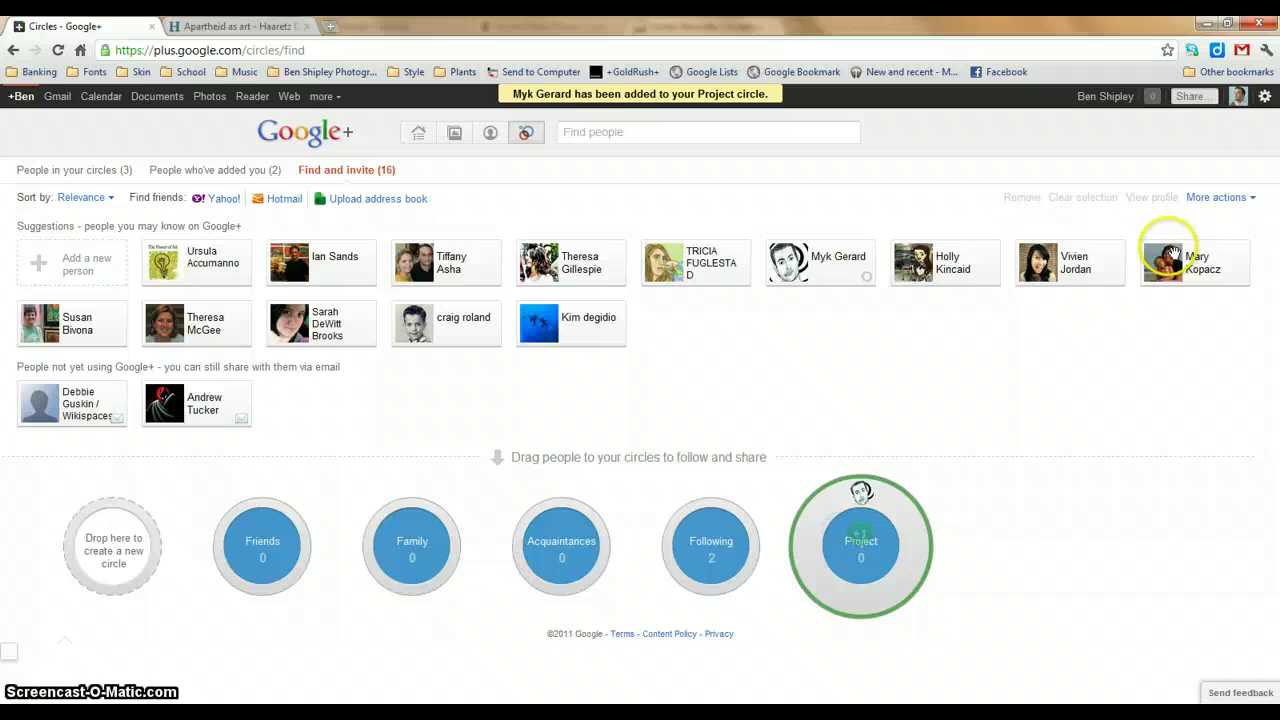
pyautogui.moveTo(1170, 255); pyautogui.dragTo(852, 532)
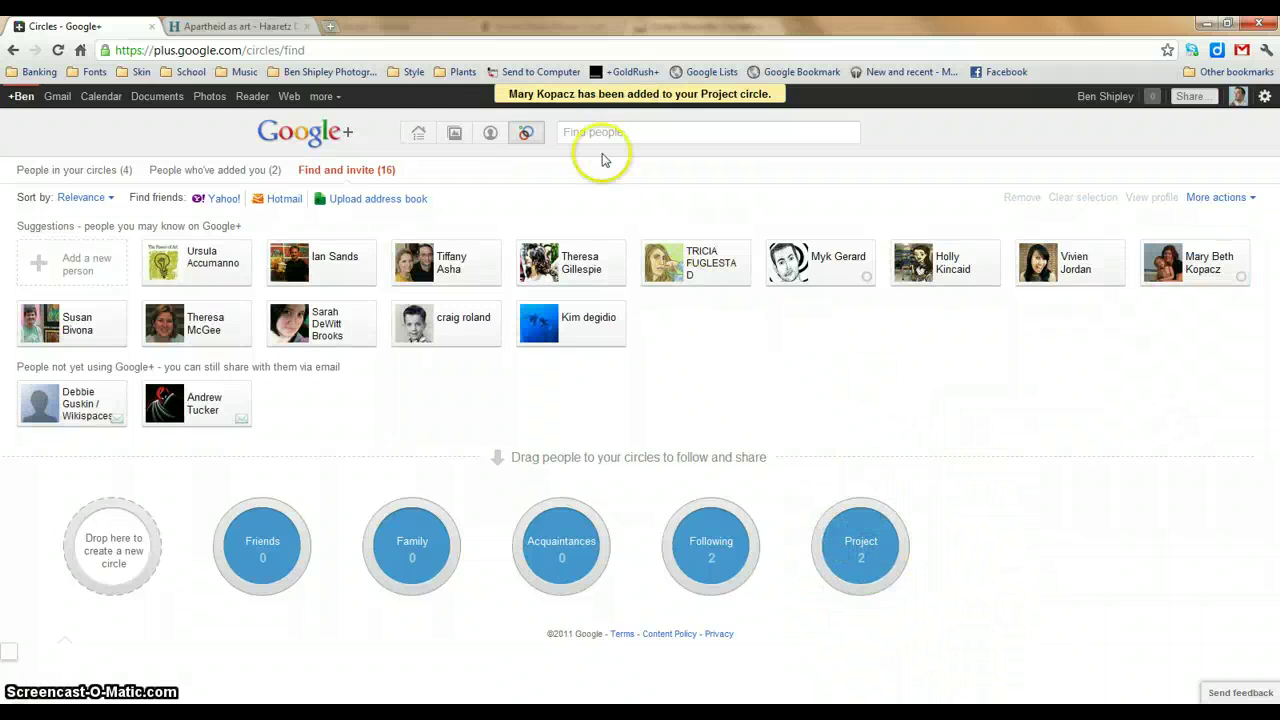
pyautogui.click(420, 132)
pyautogui.click(533, 206)
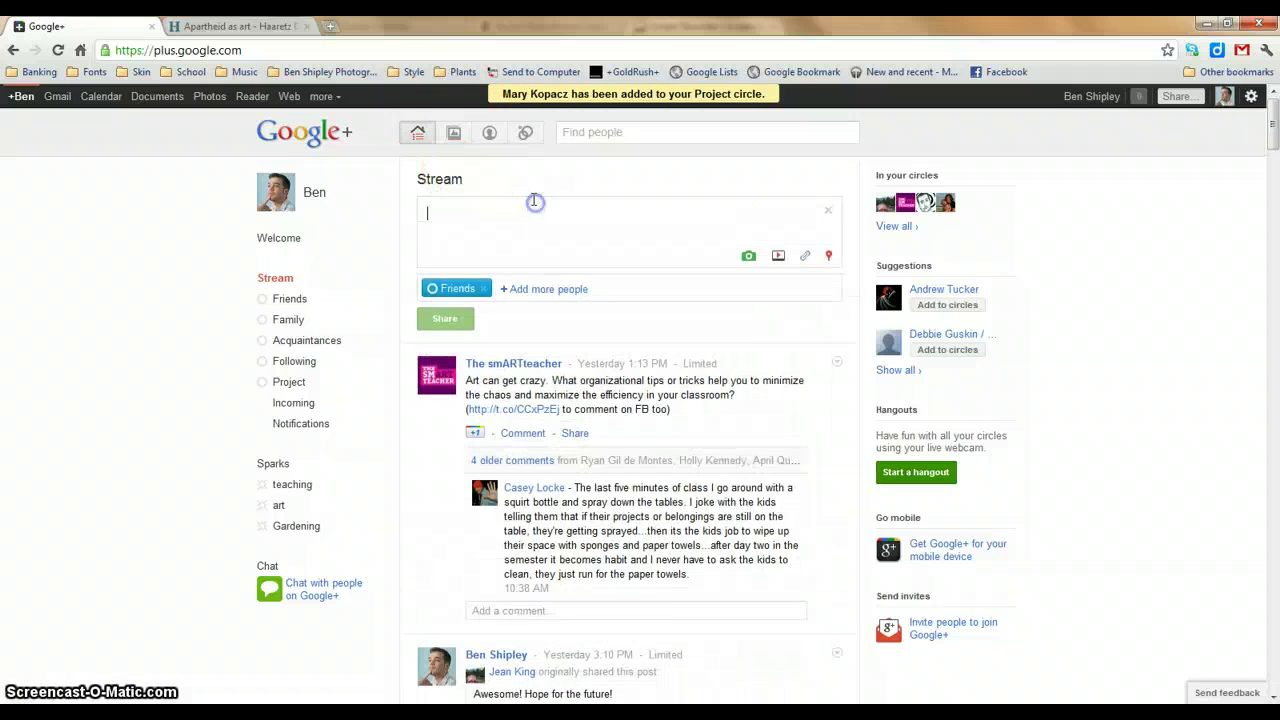
pyautogui.write('http://www.haaretz.com/weekend/week-s-end/apartheid-as-art-1.348575')
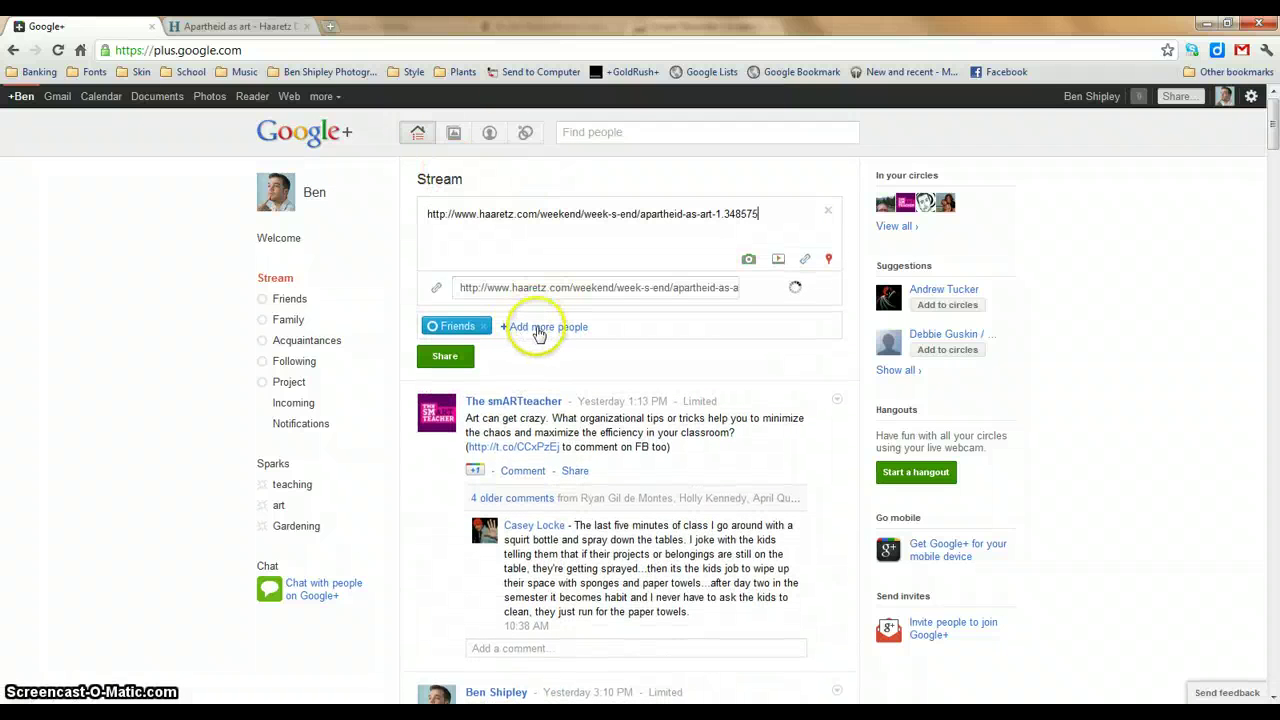
# Replace the Friends circle with the Project circle as the post's audience and share the post
pyautogui.click(483, 326)
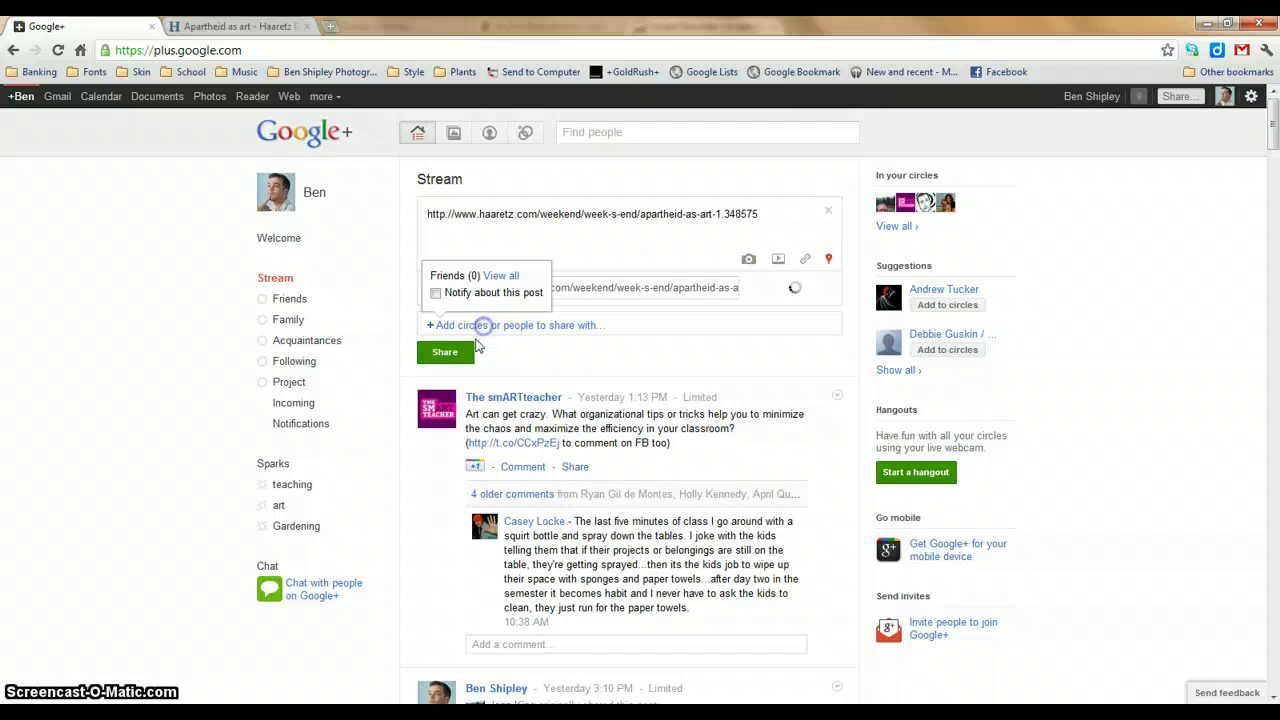
pyautogui.click(478, 325)
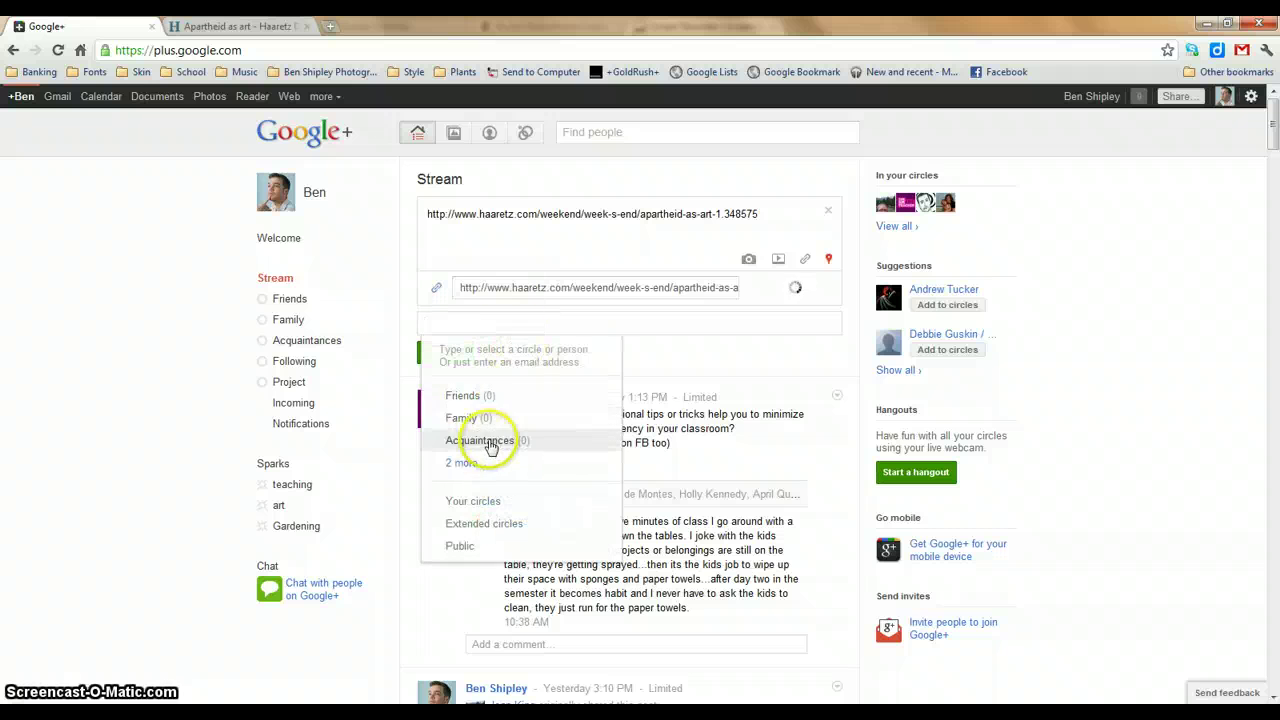
pyautogui.click(463, 464)
pyautogui.click(472, 485)
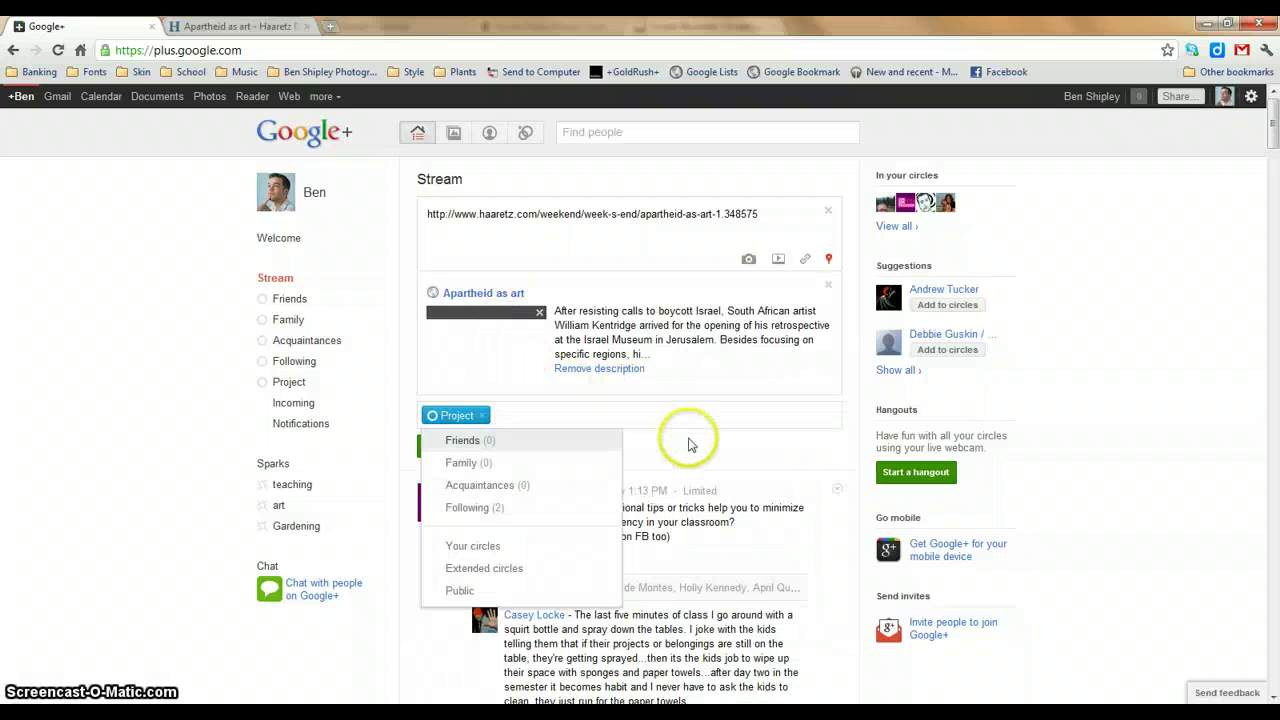
pyautogui.click(690, 448)
pyautogui.click(446, 446)
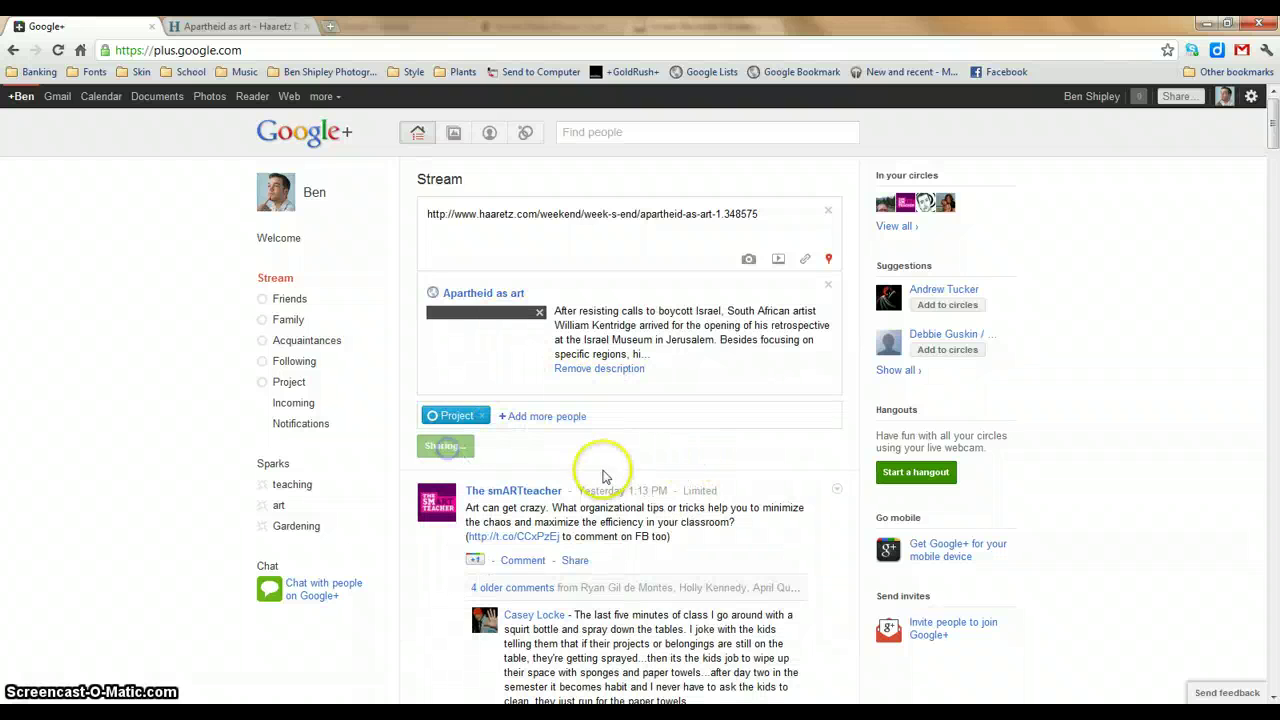
# Open a blank comment on the shared article post and filter the stream to the Project circle
pyautogui.click(523, 396)
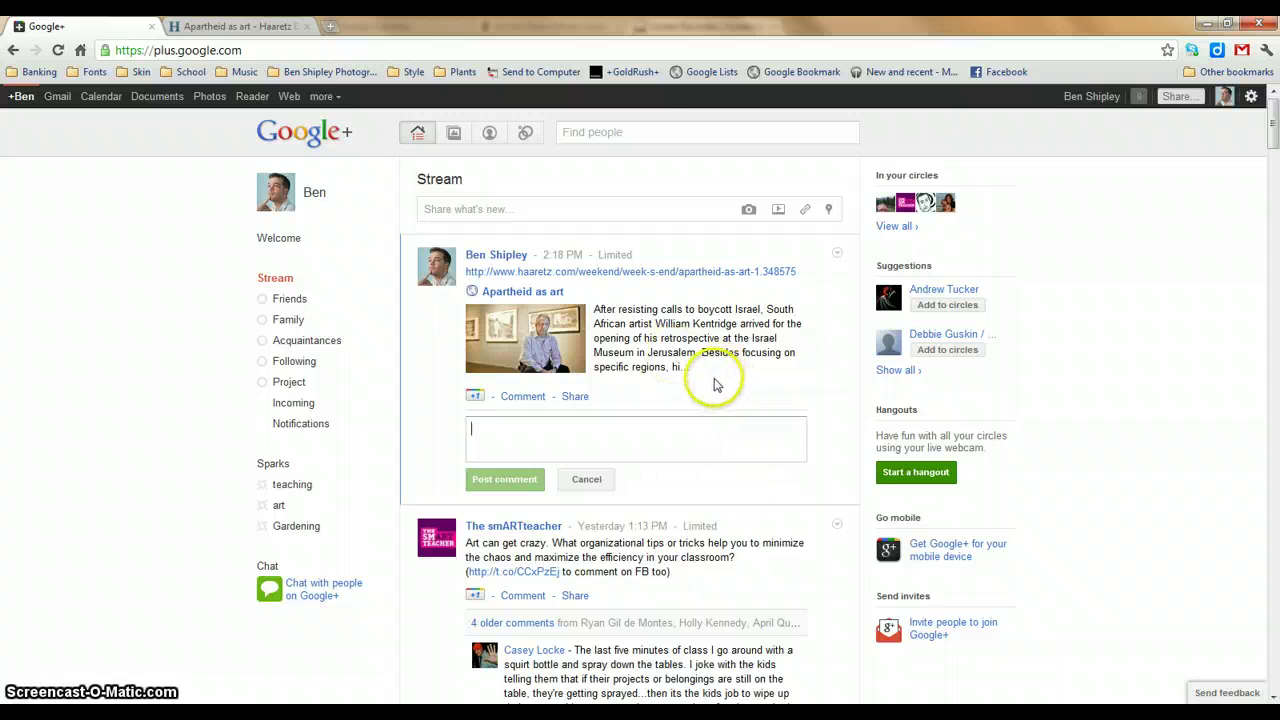
pyautogui.click(289, 381)
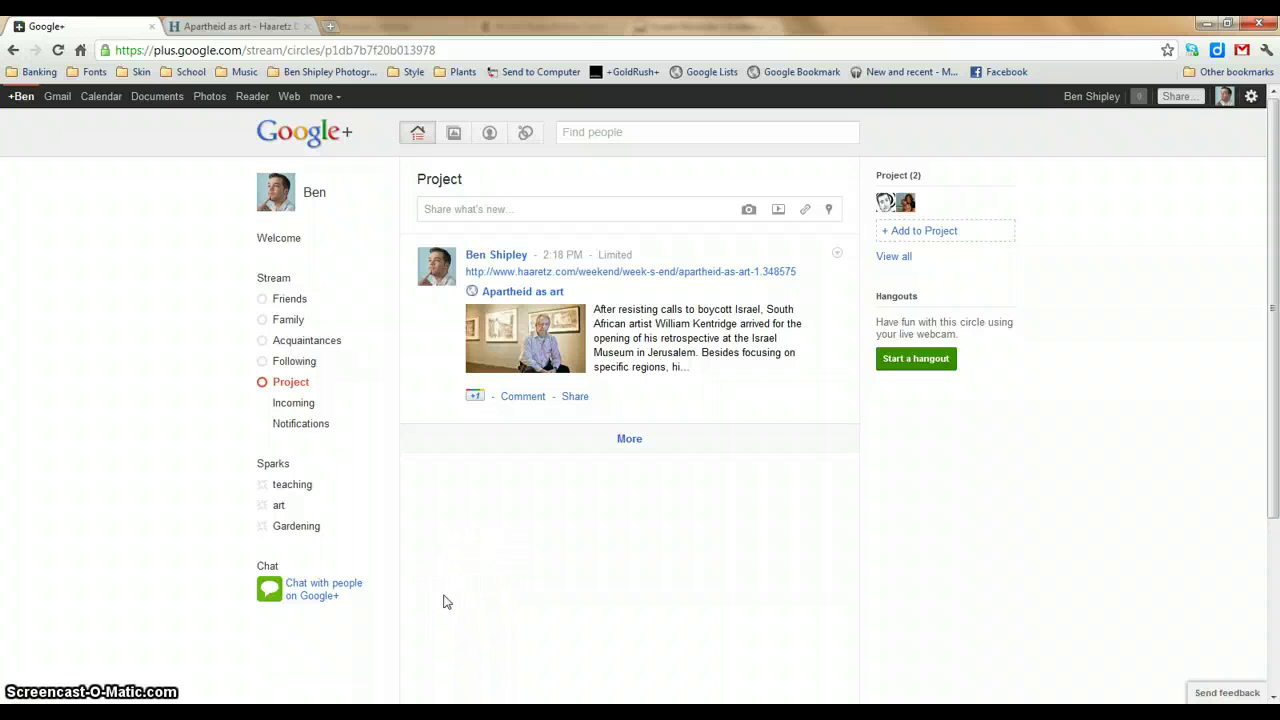
# Enable chat for the Friends and Following circles
pyautogui.click(596, 522)
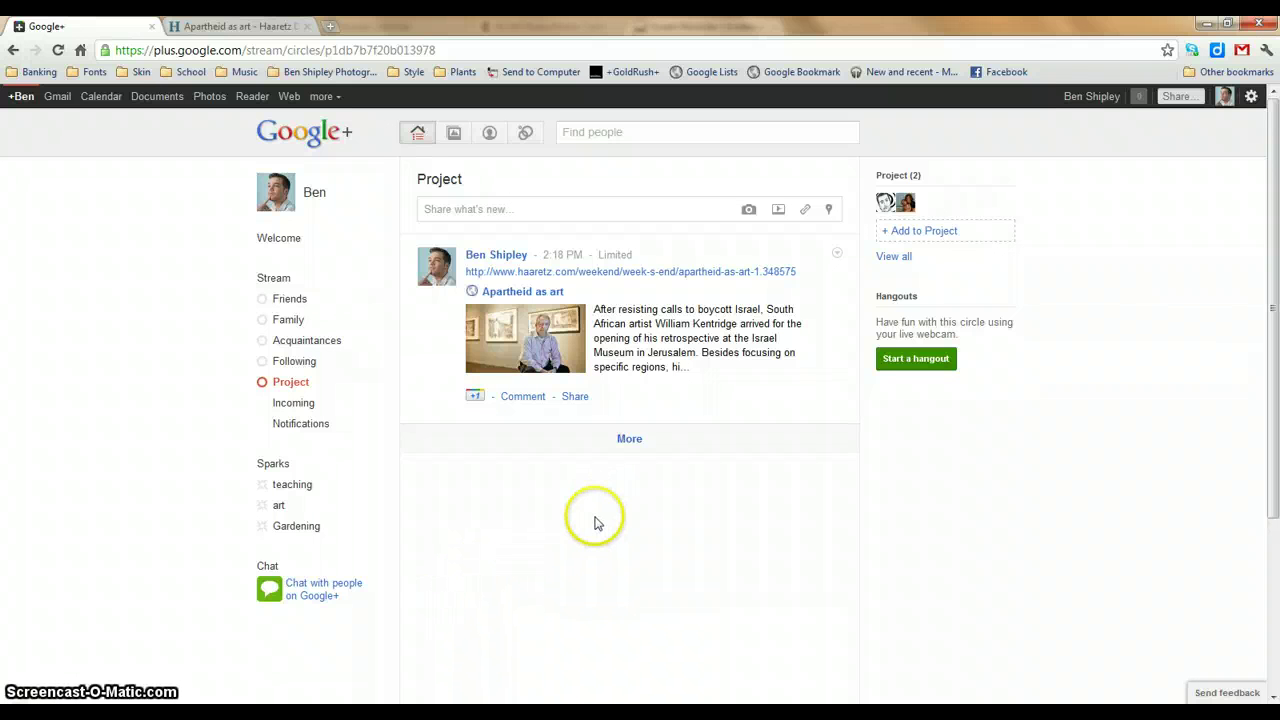
pyautogui.click(320, 590)
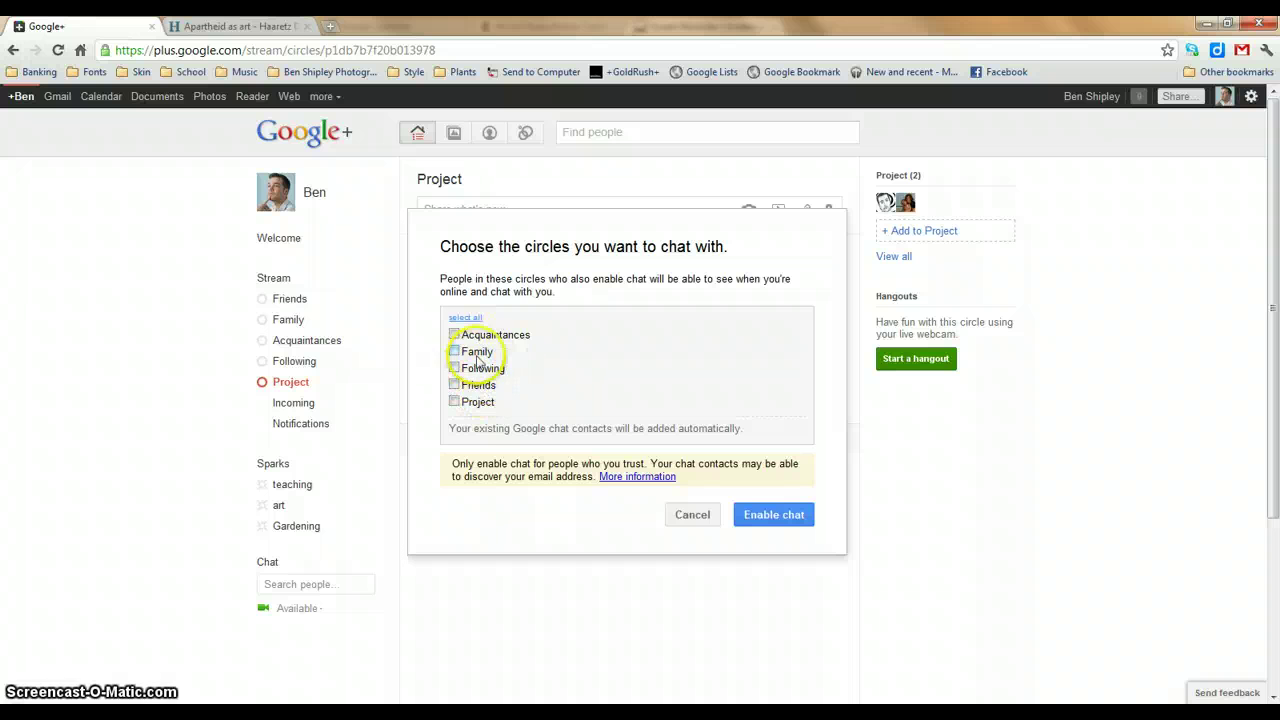
pyautogui.click(478, 384)
pyautogui.click(478, 386)
pyautogui.click(481, 368)
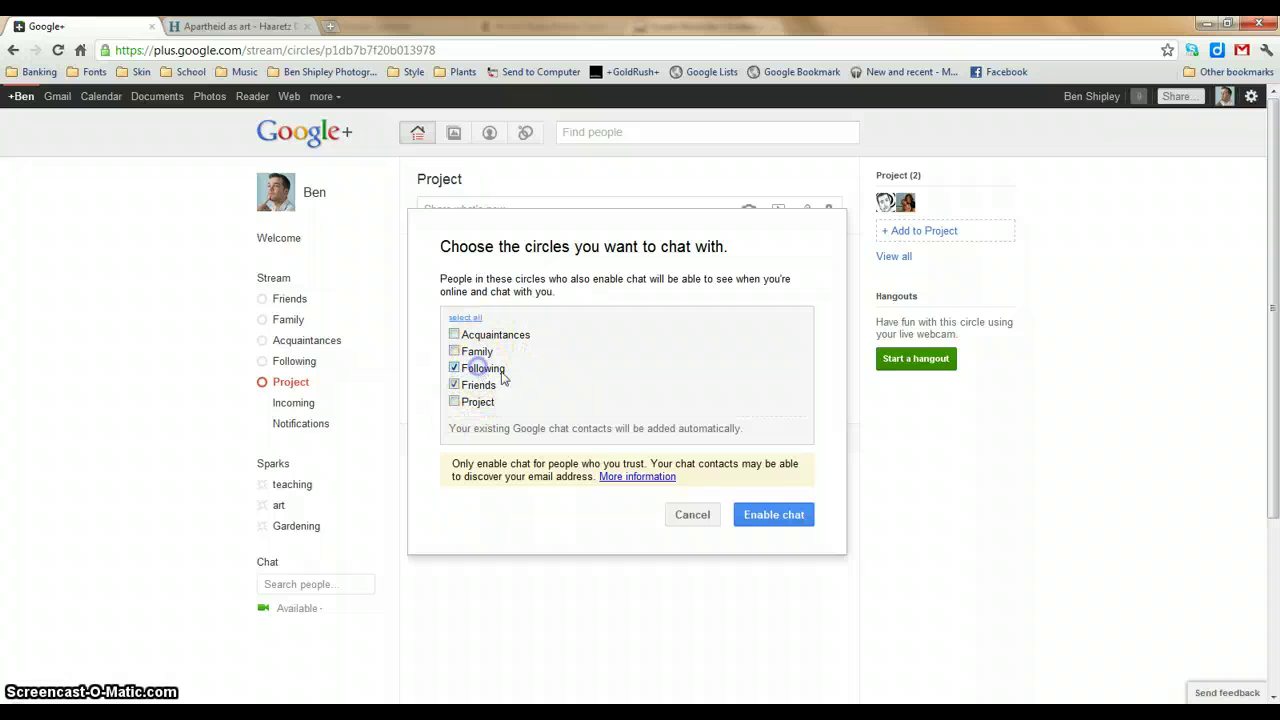
pyautogui.click(762, 515)
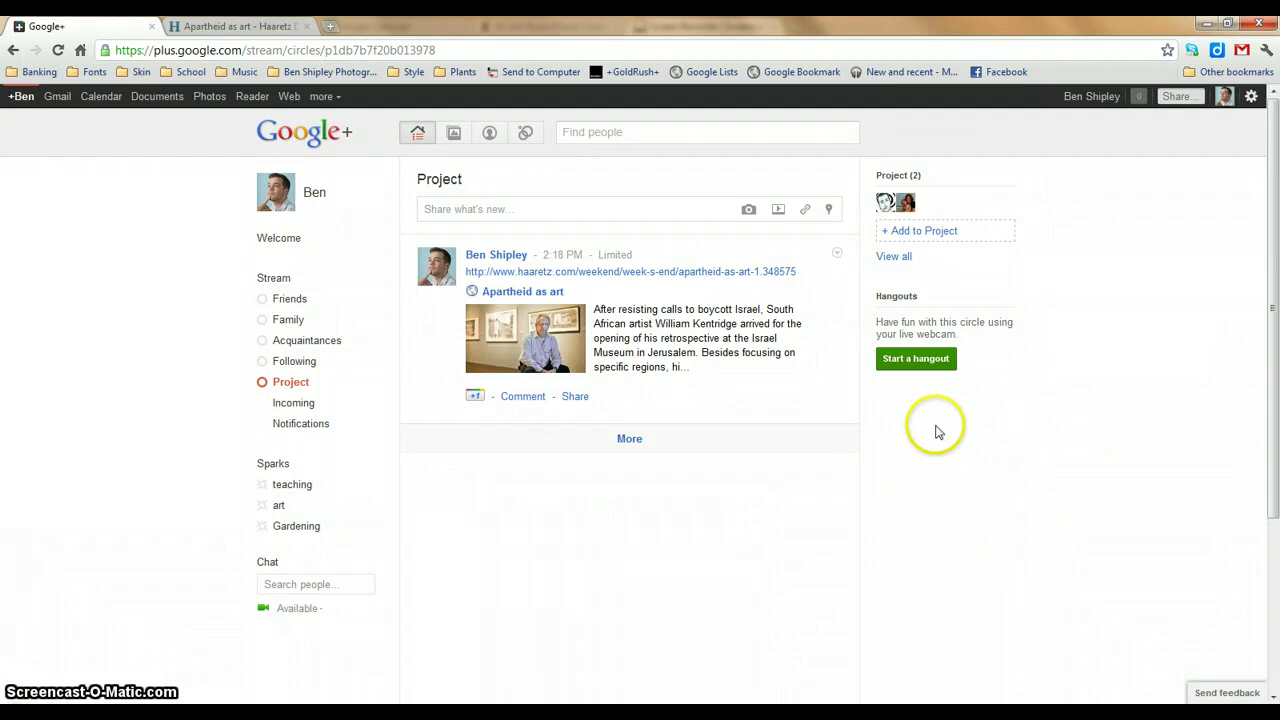
# Examine the hangout setup for the Project circle, including its option to add more people, and close it along with the webcam controls
pyautogui.click(928, 362)
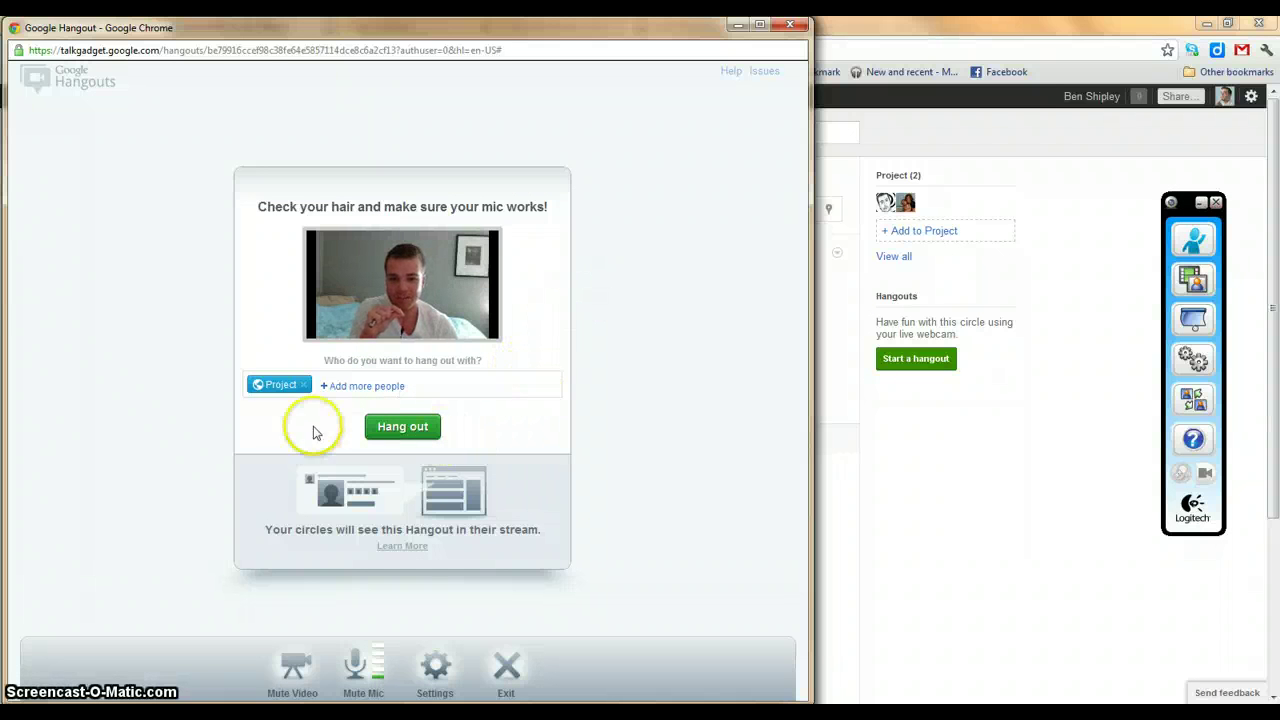
pyautogui.click(358, 388)
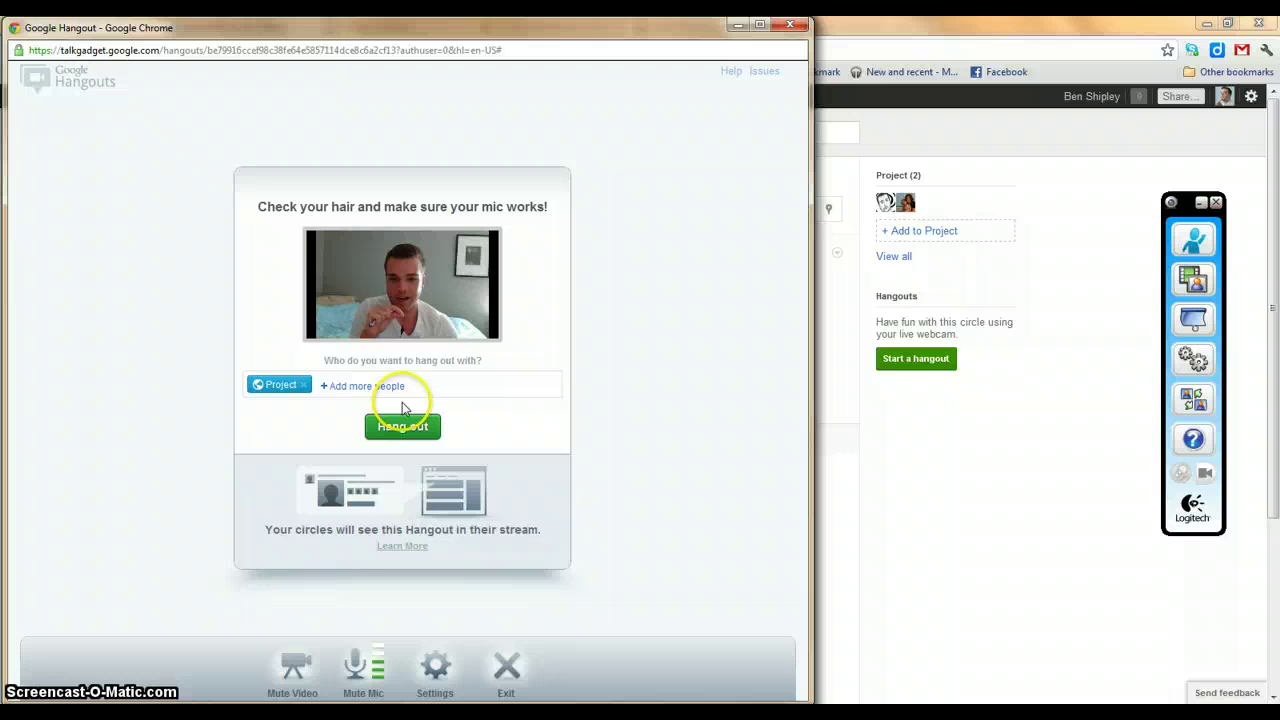
pyautogui.click(789, 24)
pyautogui.click(1218, 203)
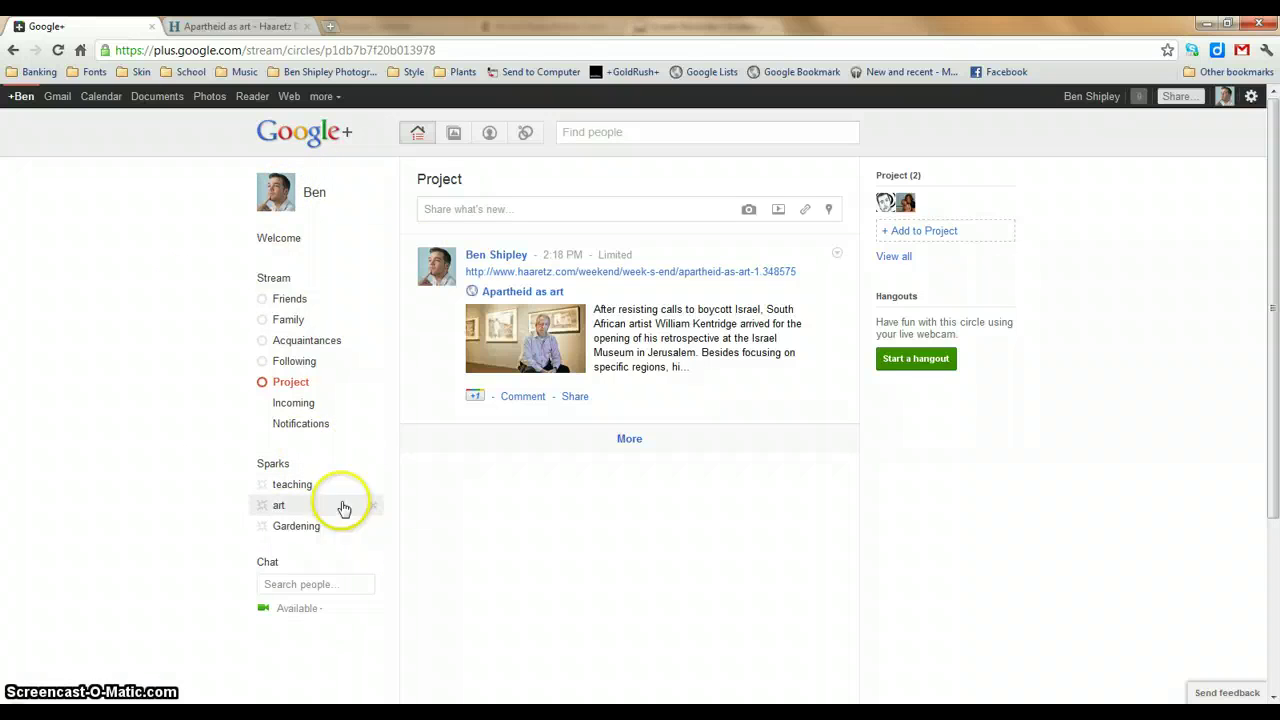
# Review the profile's +1's and the circles overview, and return to the home stream
pyautogui.click(314, 194)
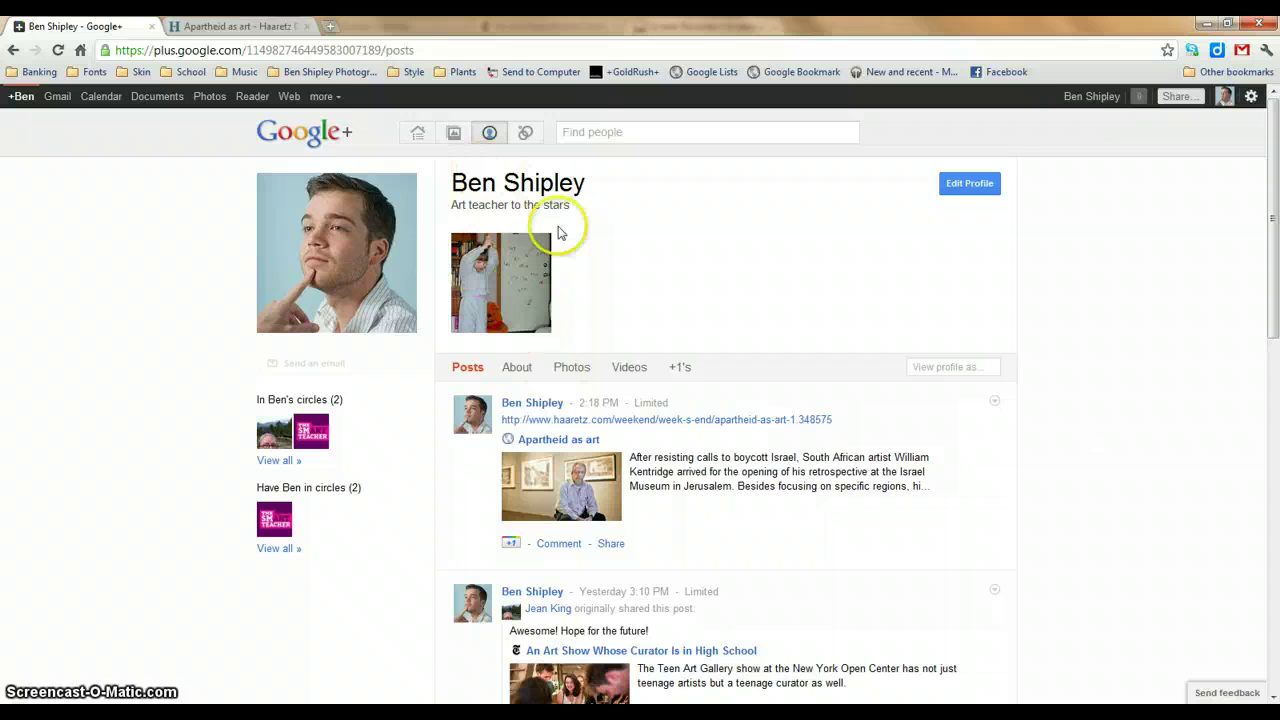
pyautogui.click(681, 367)
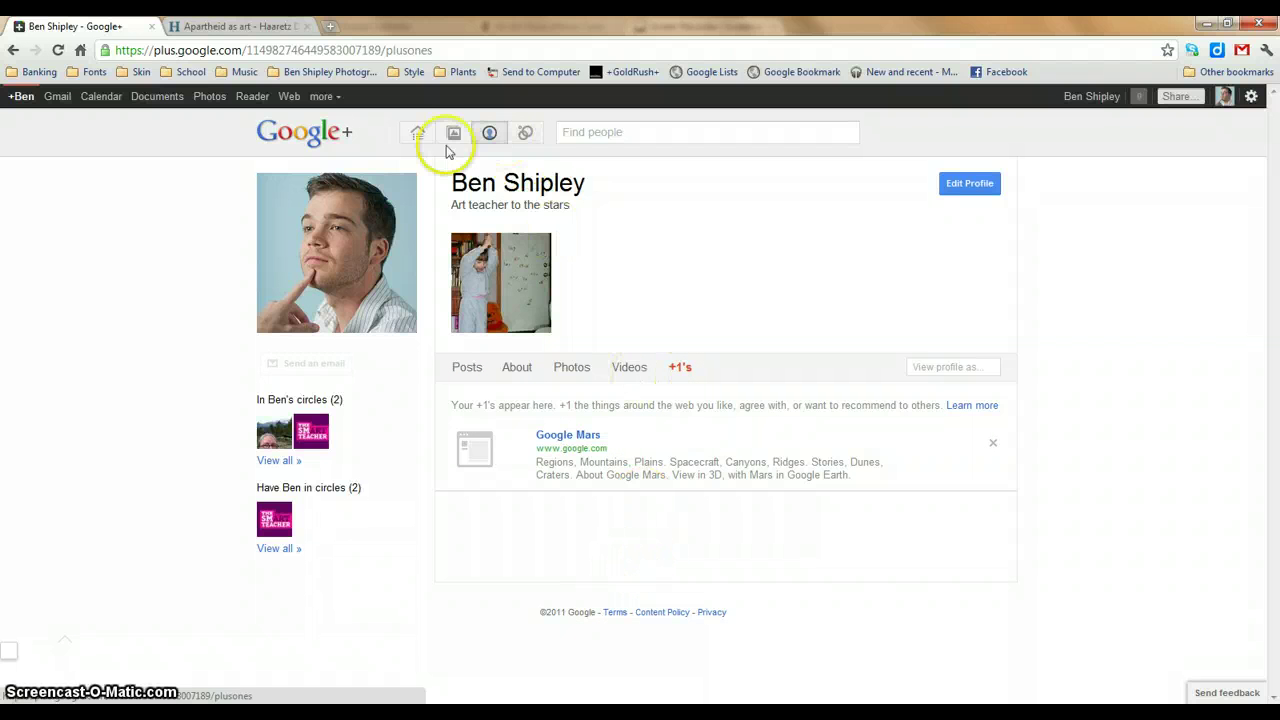
pyautogui.click(524, 132)
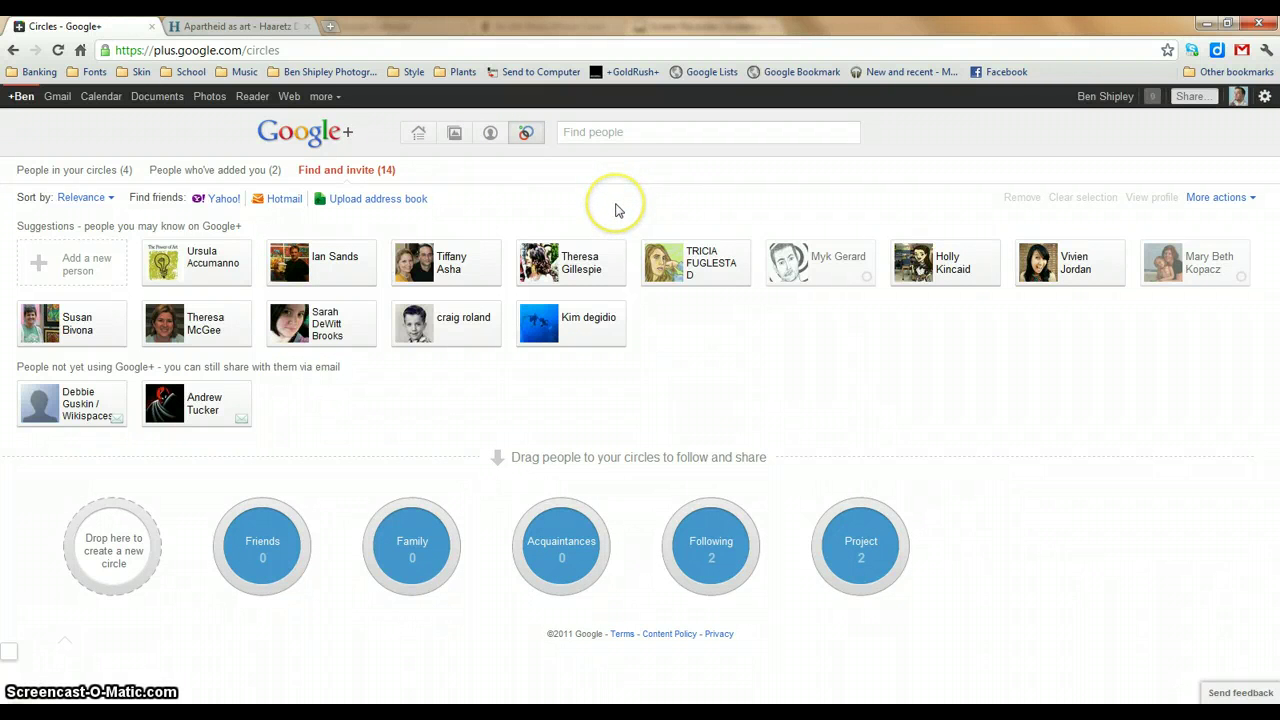
pyautogui.click(419, 133)
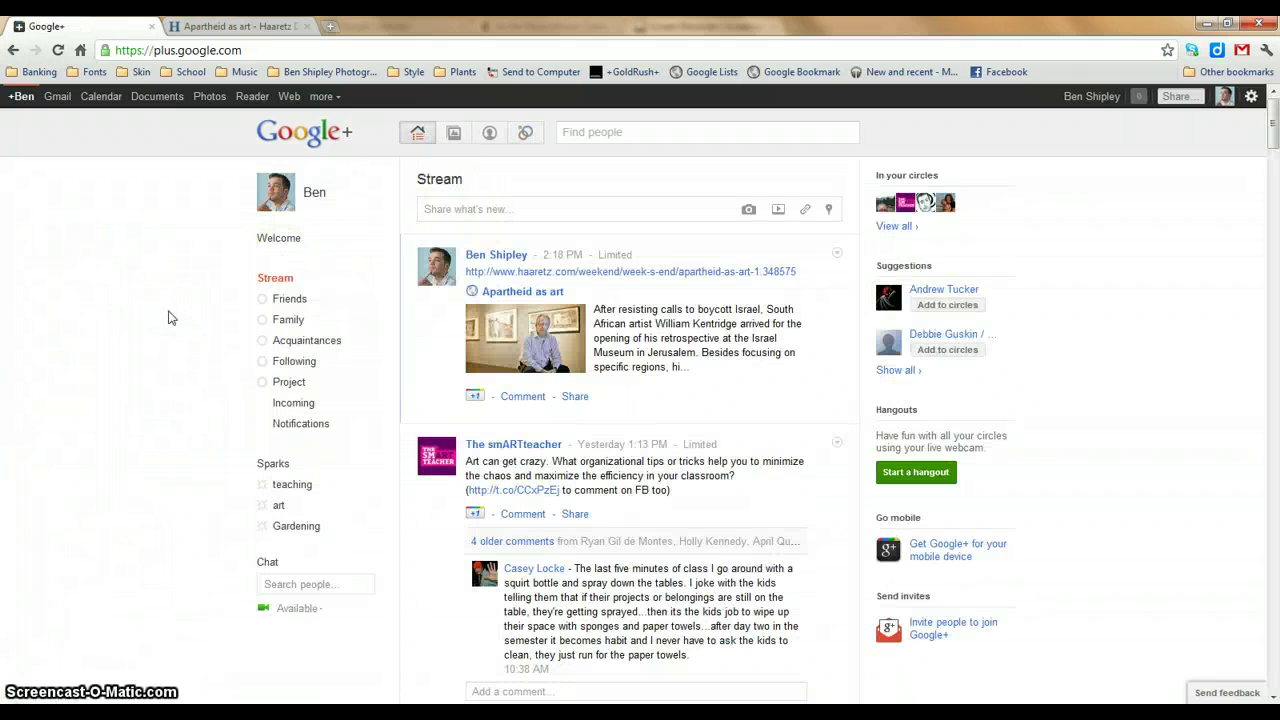